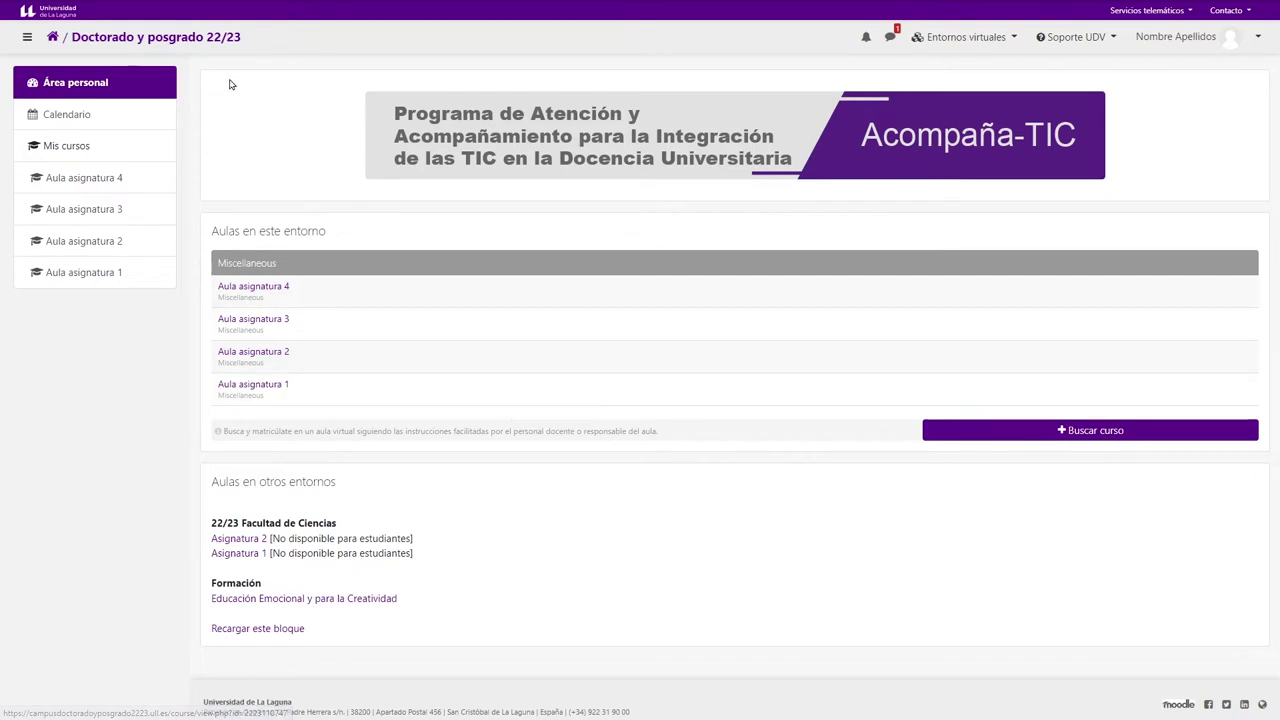
pyautogui.moveTo(246, 45); pyautogui.dragTo(205, 40)
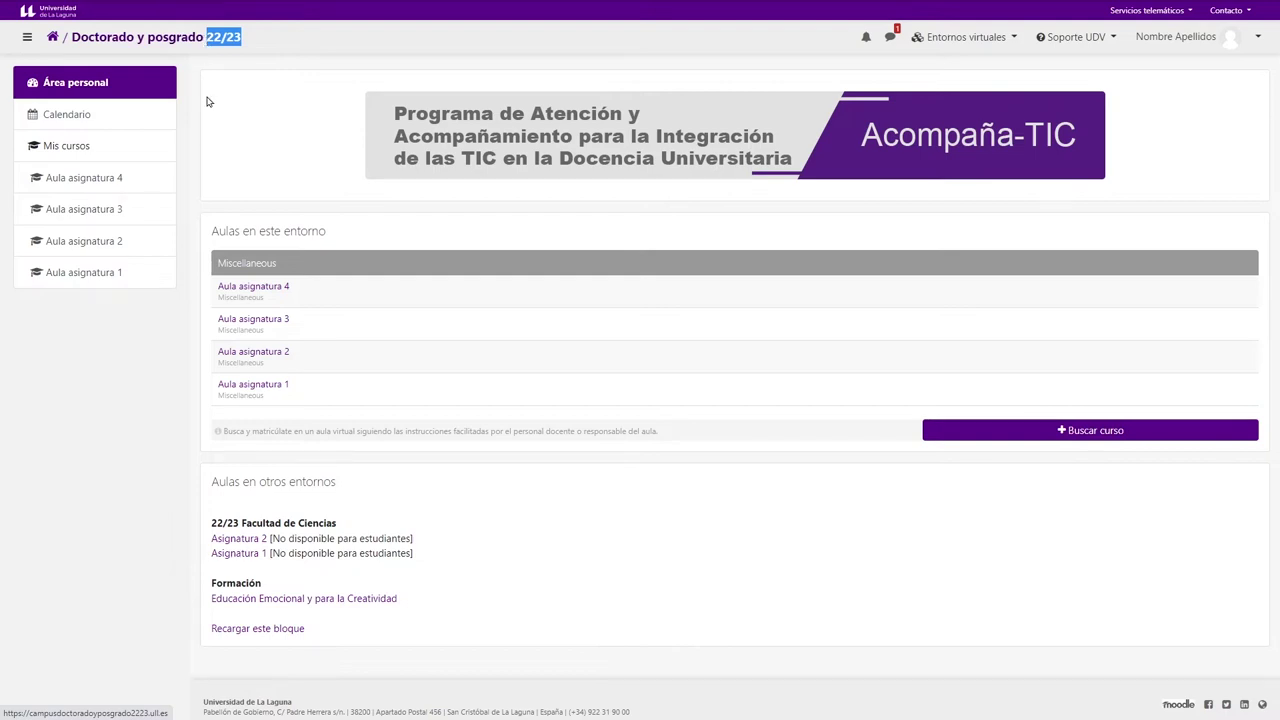
pyautogui.click(127, 417)
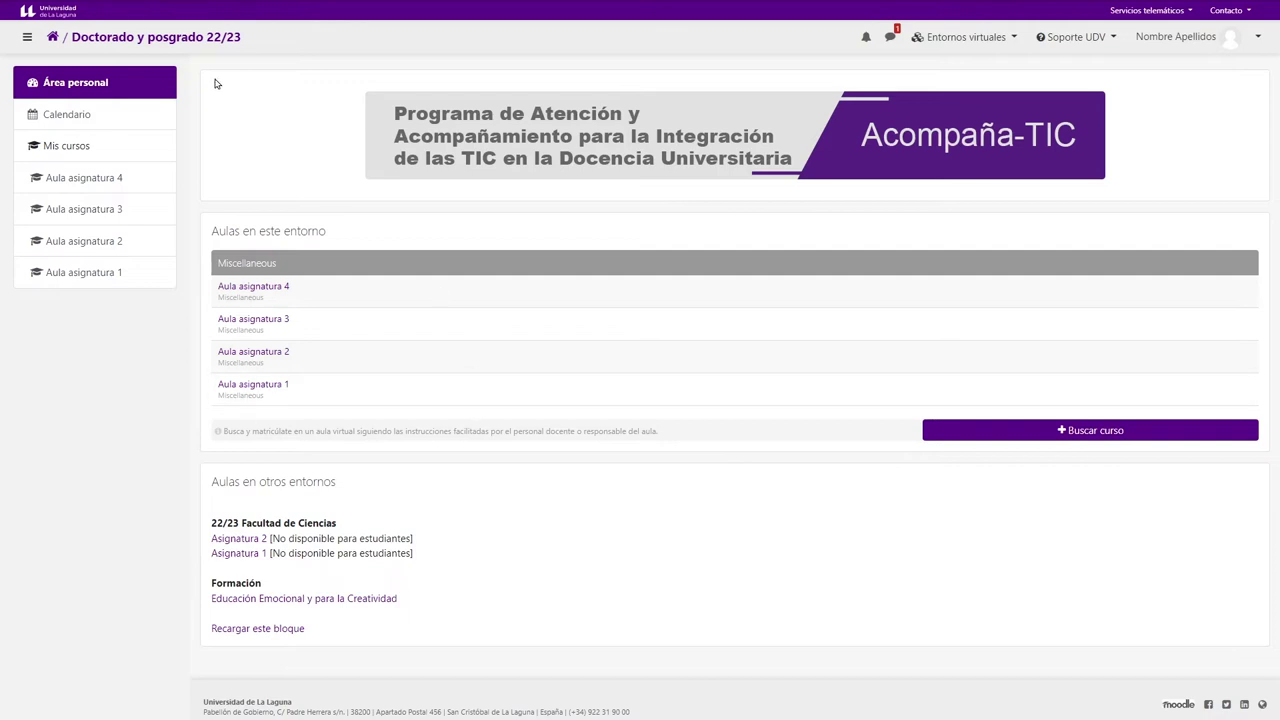
pyautogui.moveTo(268, 40); pyautogui.dragTo(88, 40)
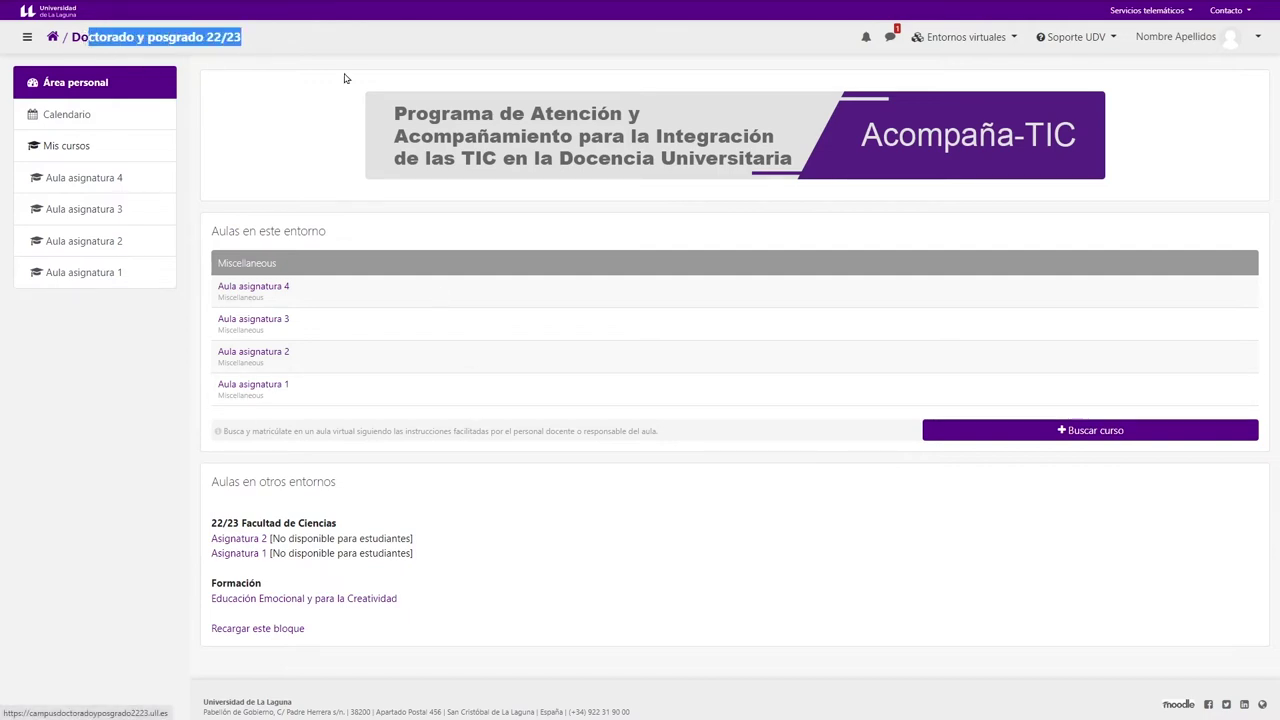
# - Open the unread private message from the student and send the reply "El horario es a las 14"
pyautogui.click(890, 42)
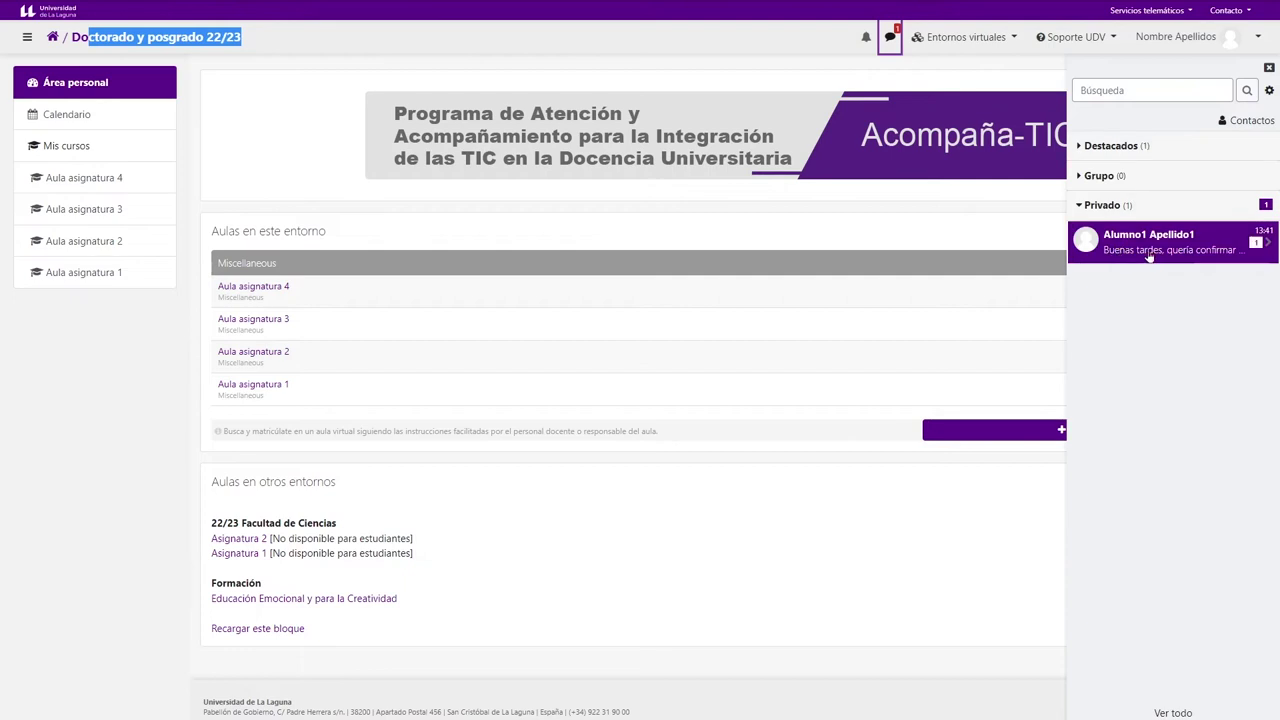
pyautogui.click(1188, 250)
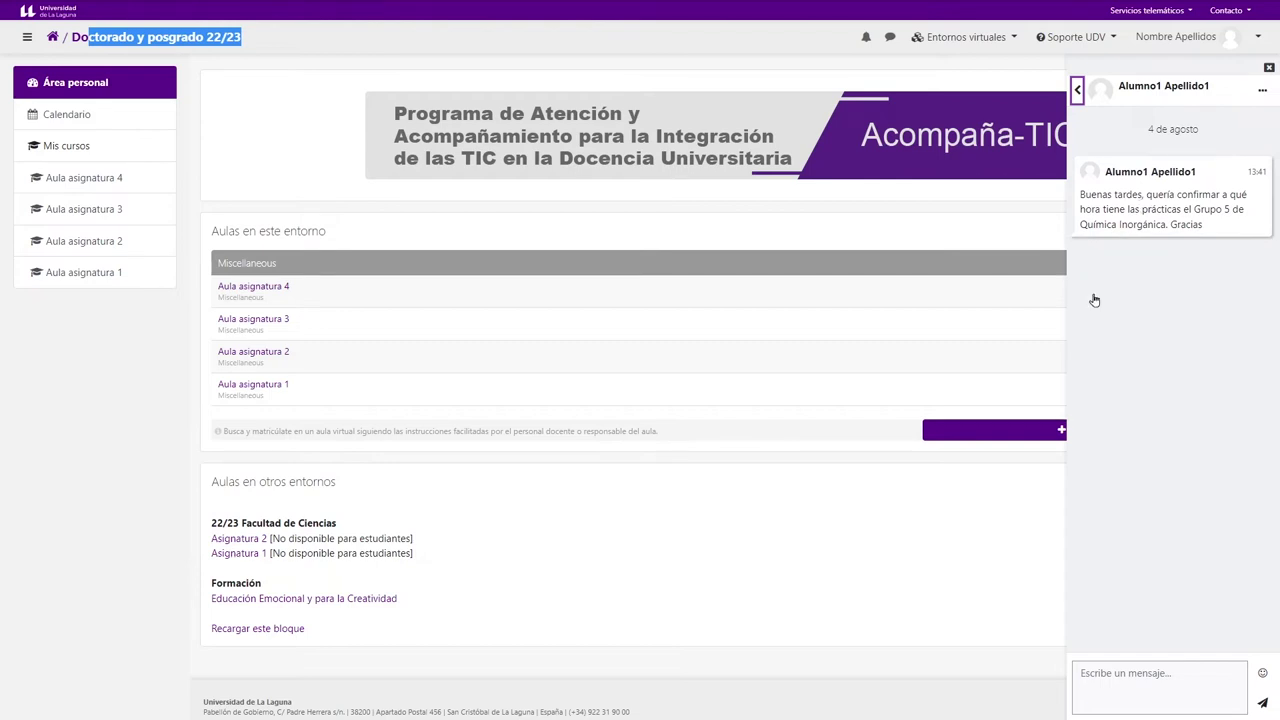
pyautogui.click(1135, 685)
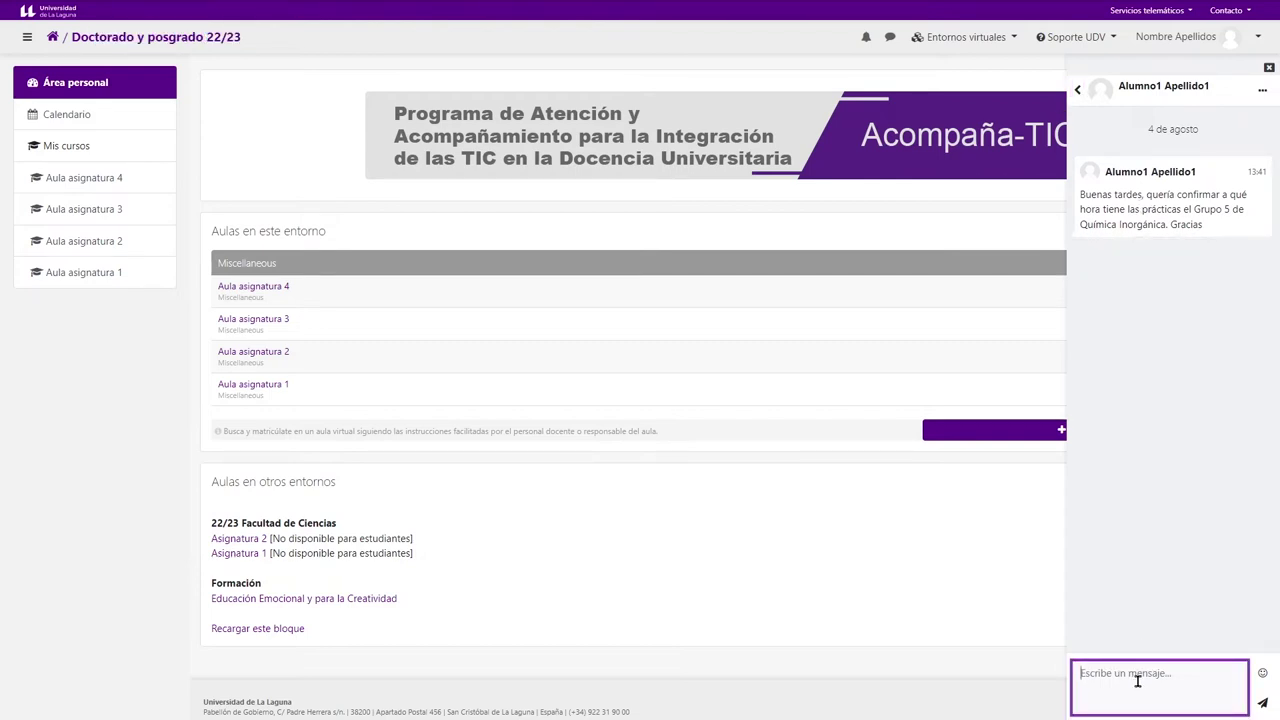
pyautogui.write('El horario es a las 14')
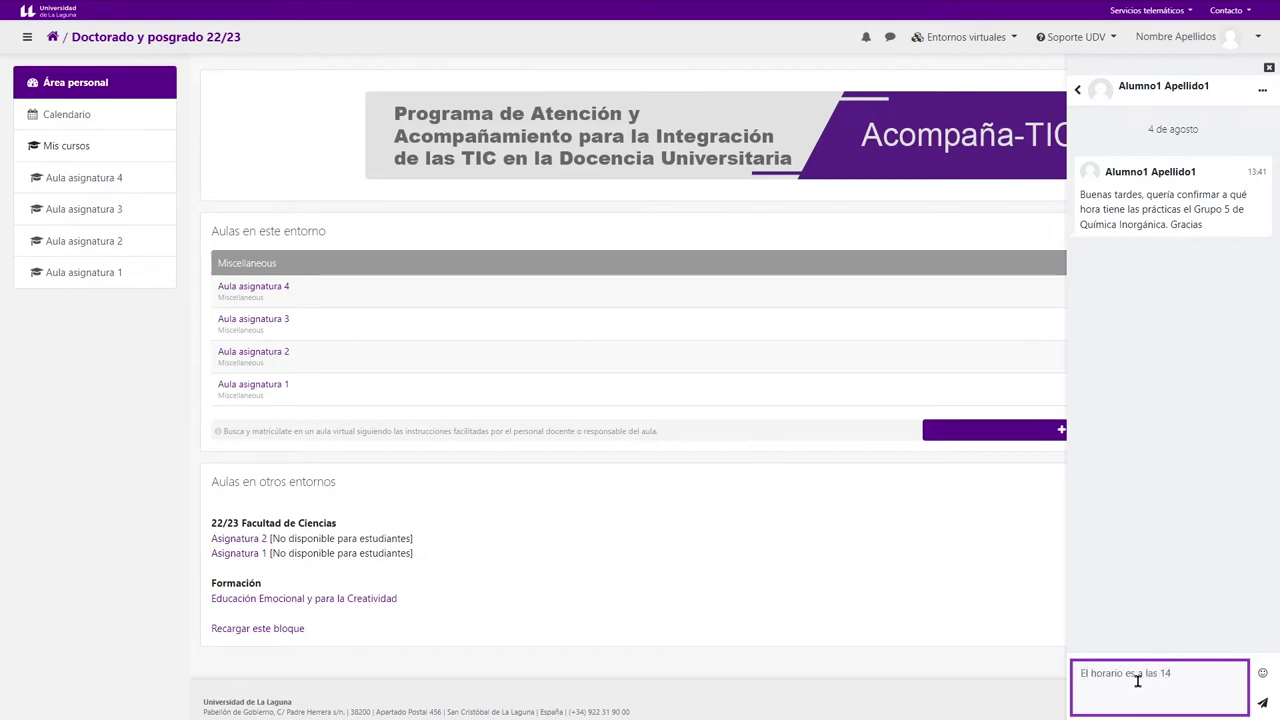
pyautogui.click(1262, 702)
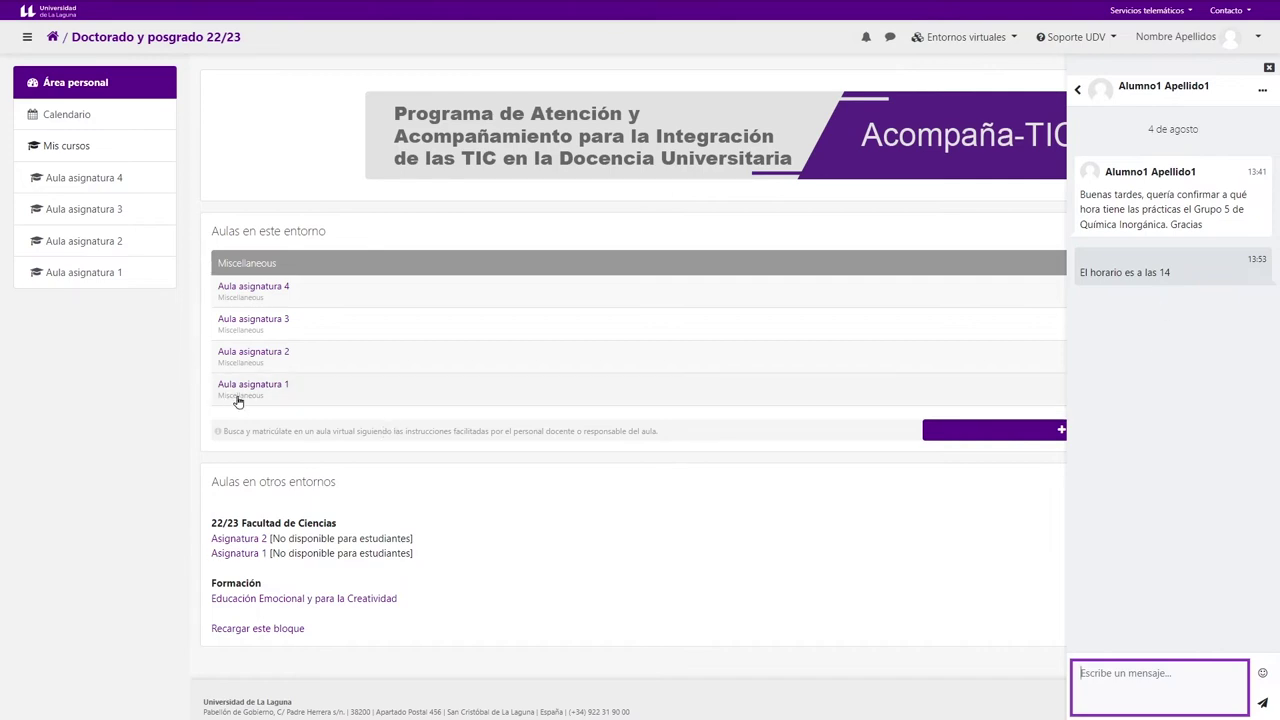
# - Open Aula asignatura 3 and bring up its list of participants
pyautogui.click(246, 322)
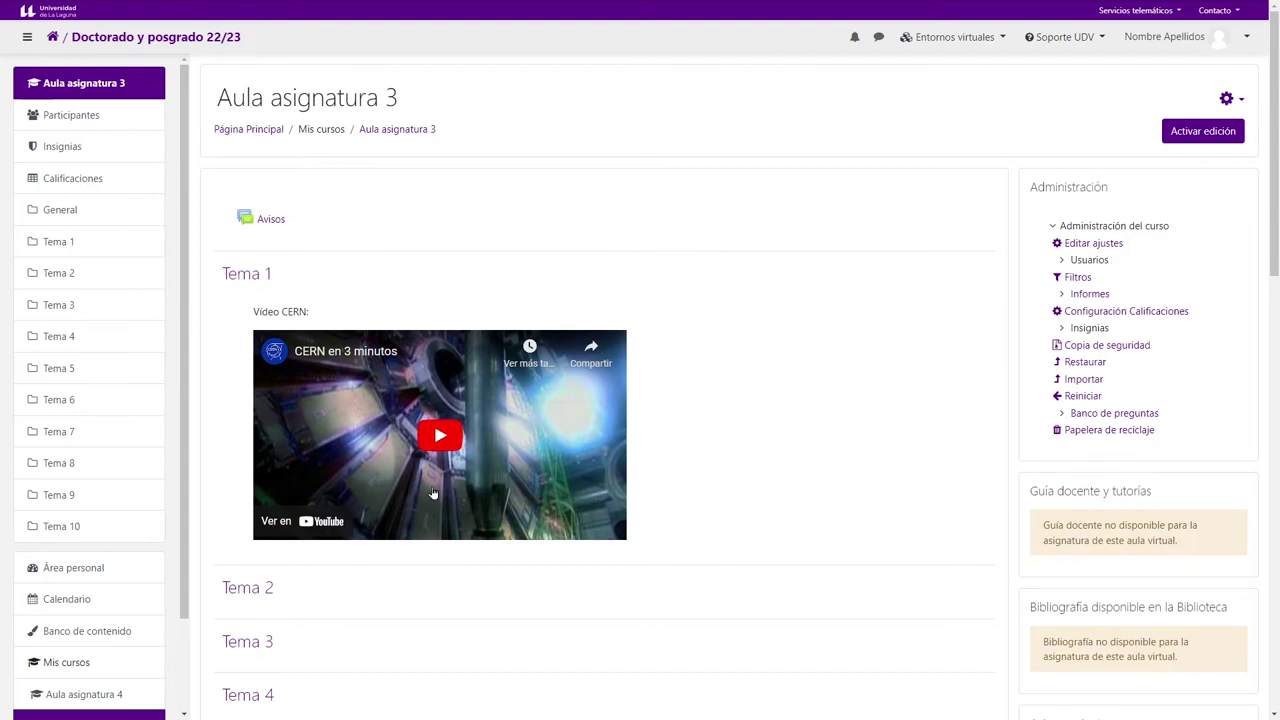
pyautogui.click(73, 116)
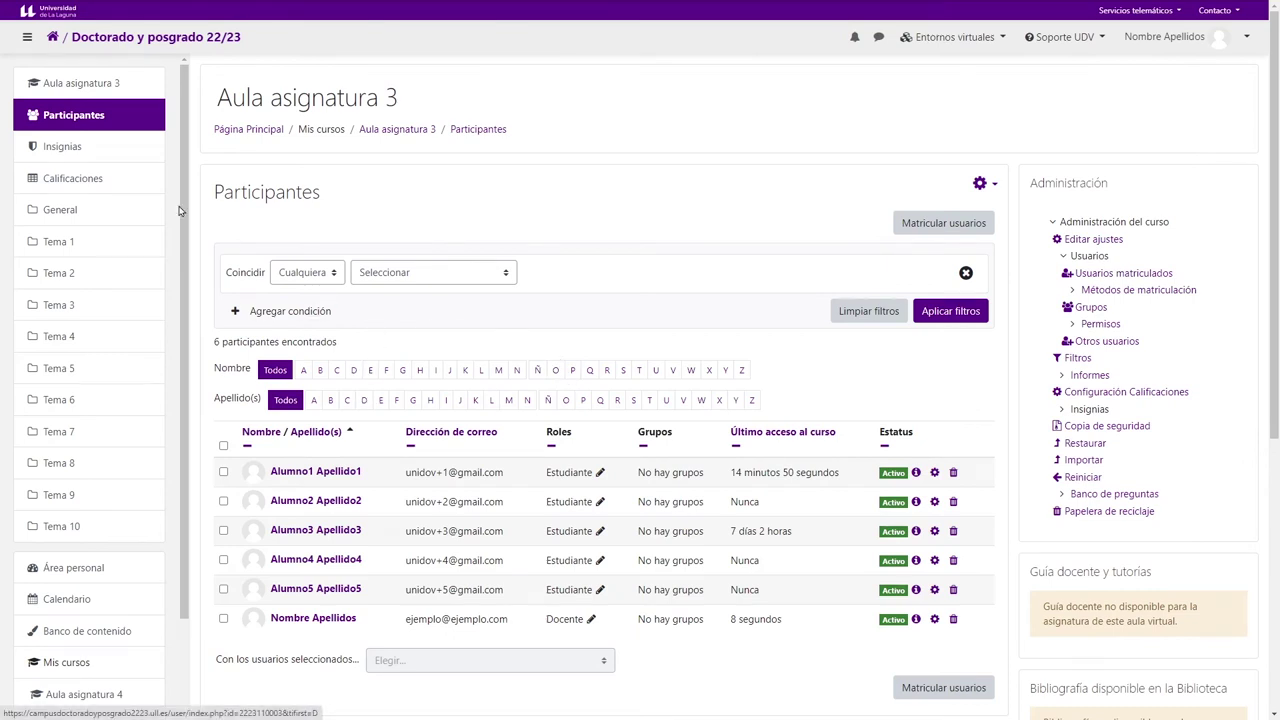
pyautogui.click(78, 90)
pyautogui.moveTo(337, 223); pyautogui.dragTo(253, 220)
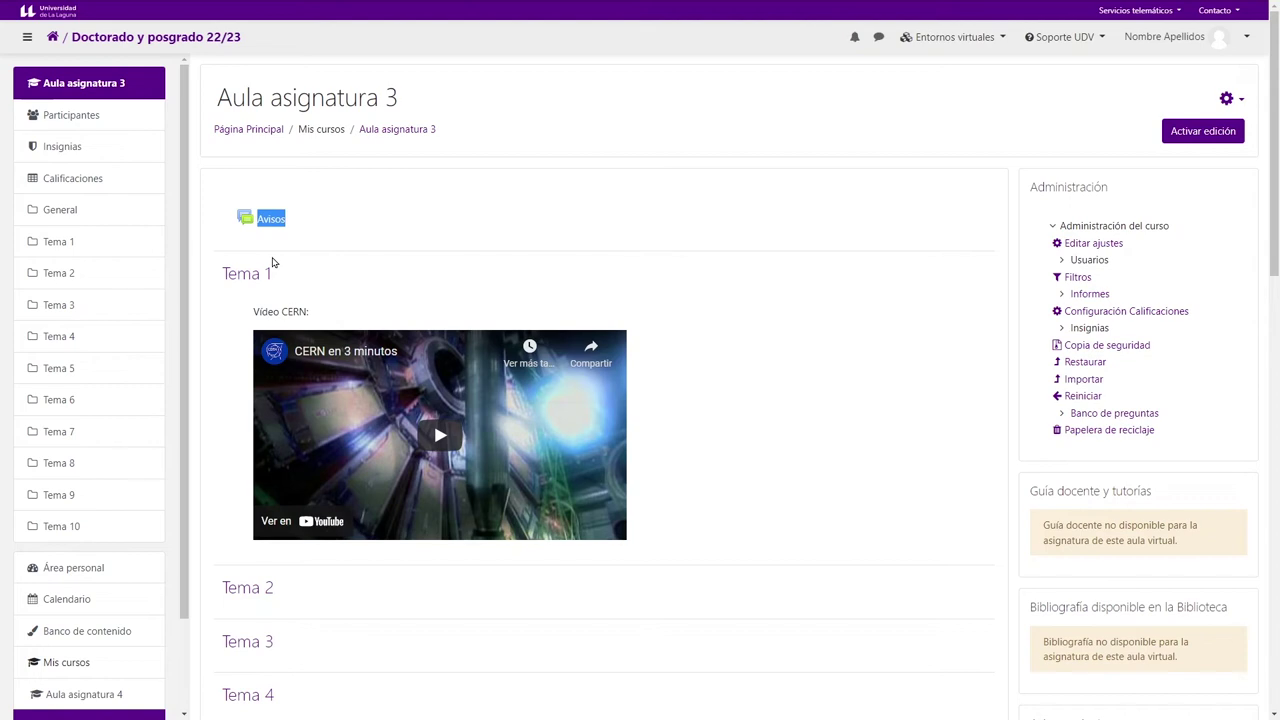
pyautogui.click(86, 124)
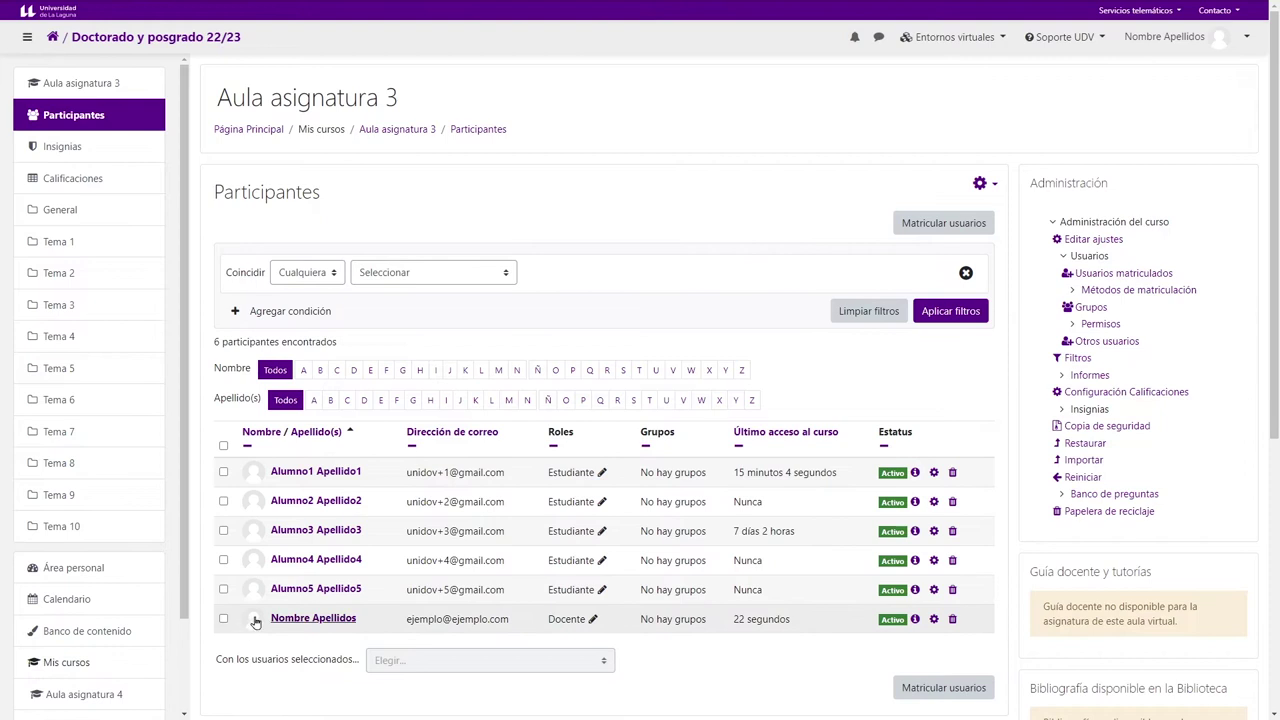
# - Select the third, fourth and fifth students in the participants list and start a group message to them
pyautogui.click(224, 590)
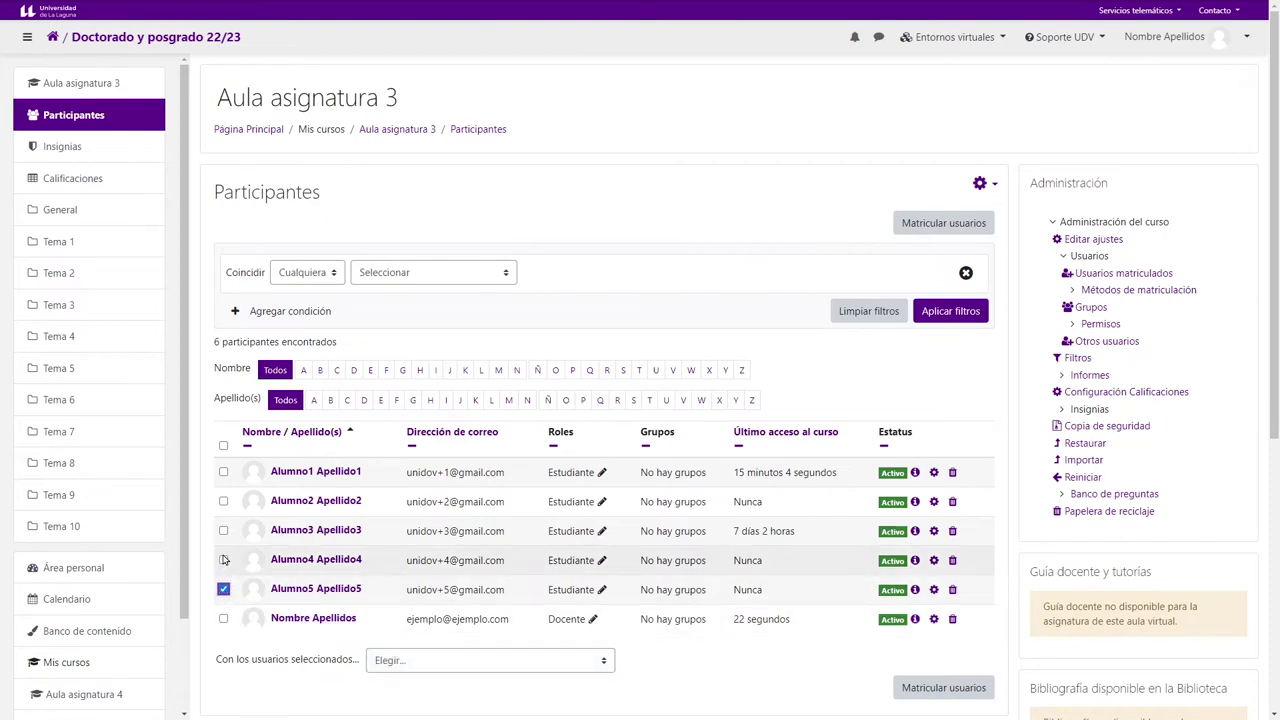
pyautogui.click(223, 530)
pyautogui.click(223, 560)
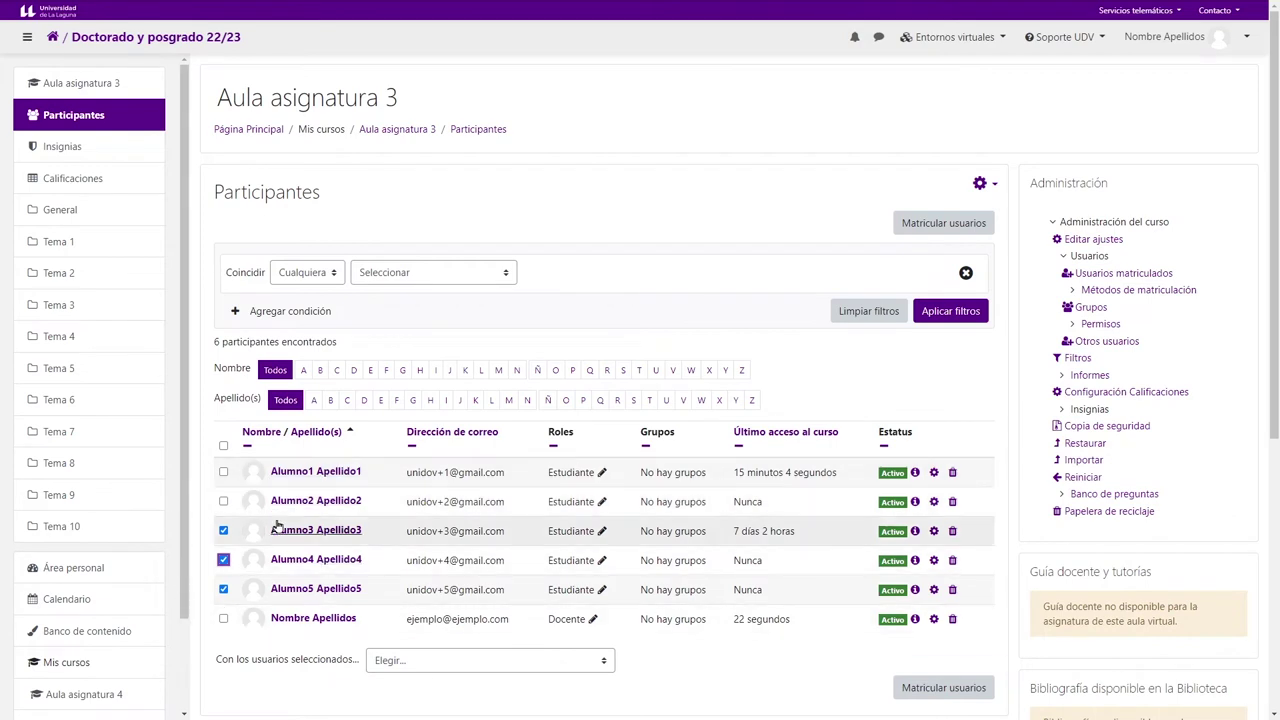
pyautogui.moveTo(214, 660); pyautogui.dragTo(328, 660)
pyautogui.click(409, 662)
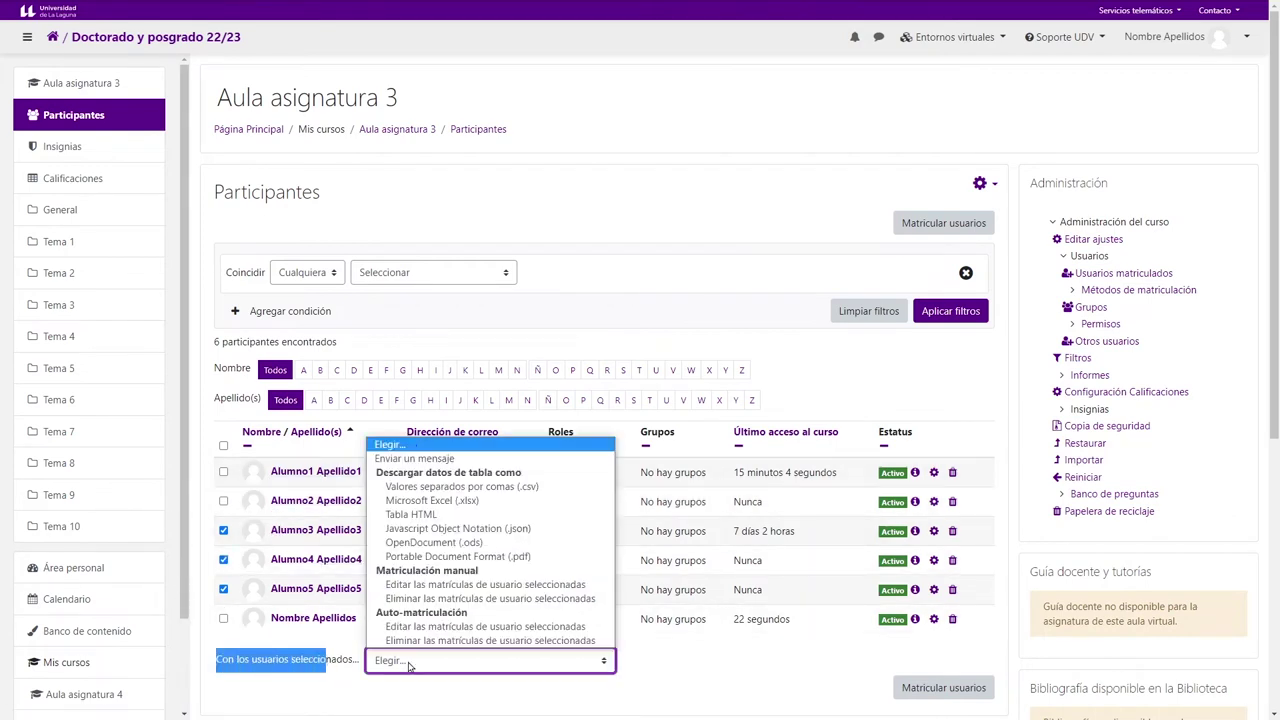
pyautogui.click(424, 462)
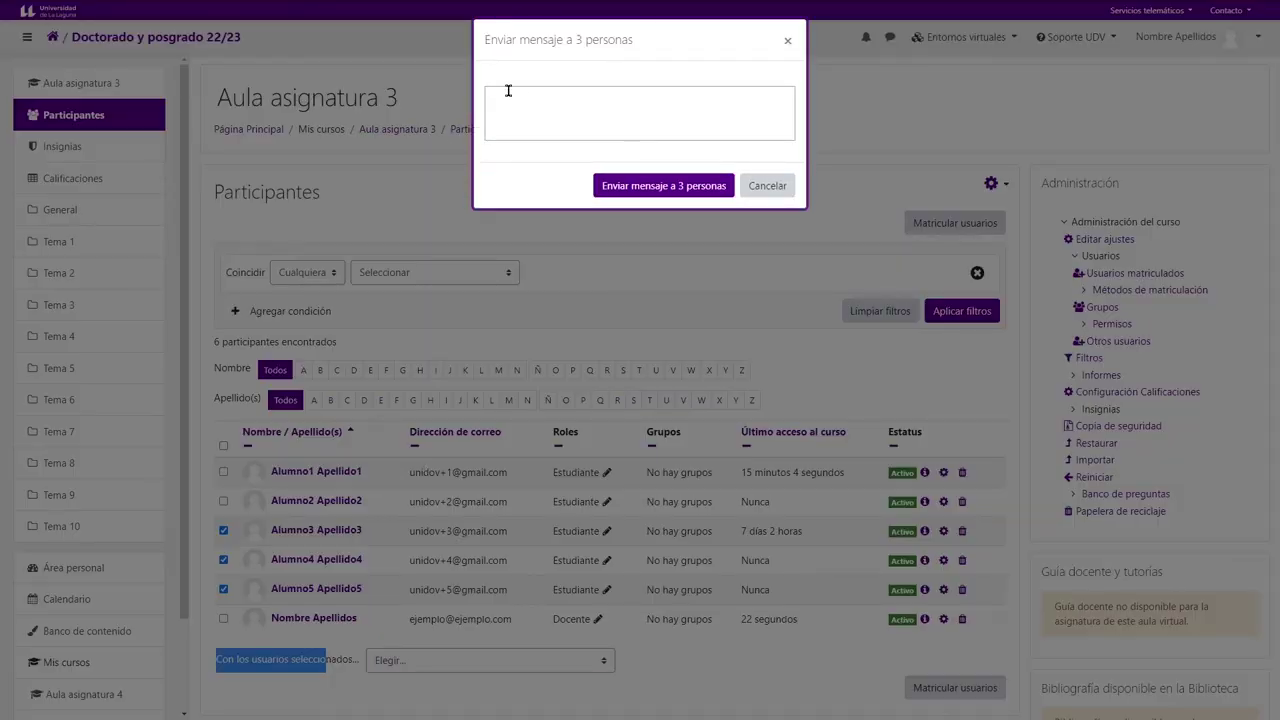
# - Draft the text "fgfgdfg" in the message to the selected students and cancel it without sending
pyautogui.click(538, 94)
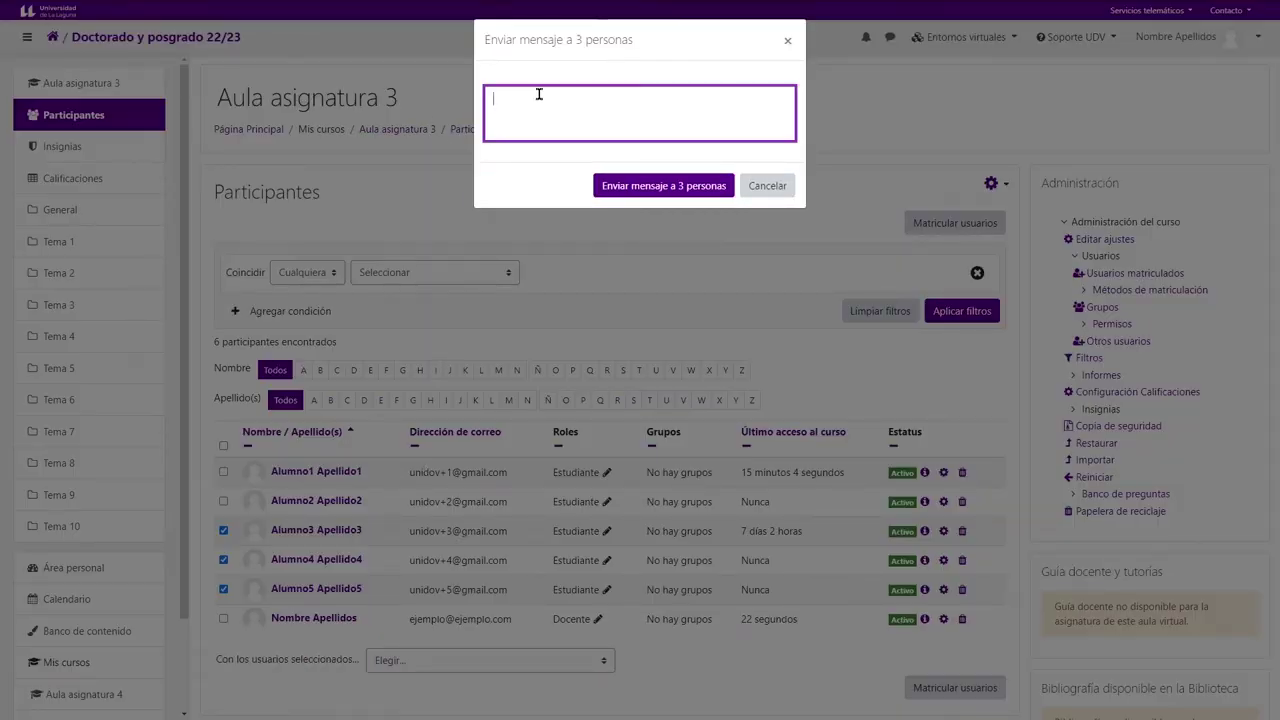
pyautogui.write('fgfgdfg')
pyautogui.moveTo(660, 51); pyautogui.dragTo(486, 43)
pyautogui.click(766, 186)
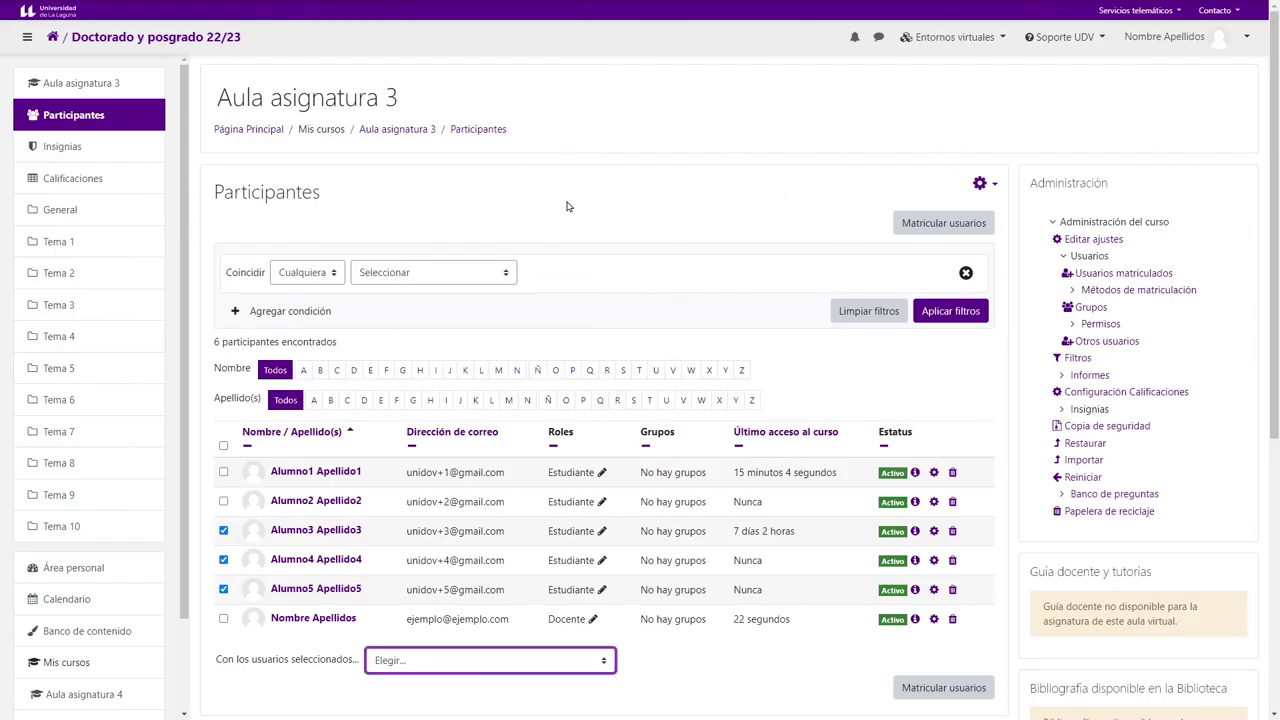
# - Open the full messaging page and search people and messages for "apellidos"
pyautogui.click(878, 37)
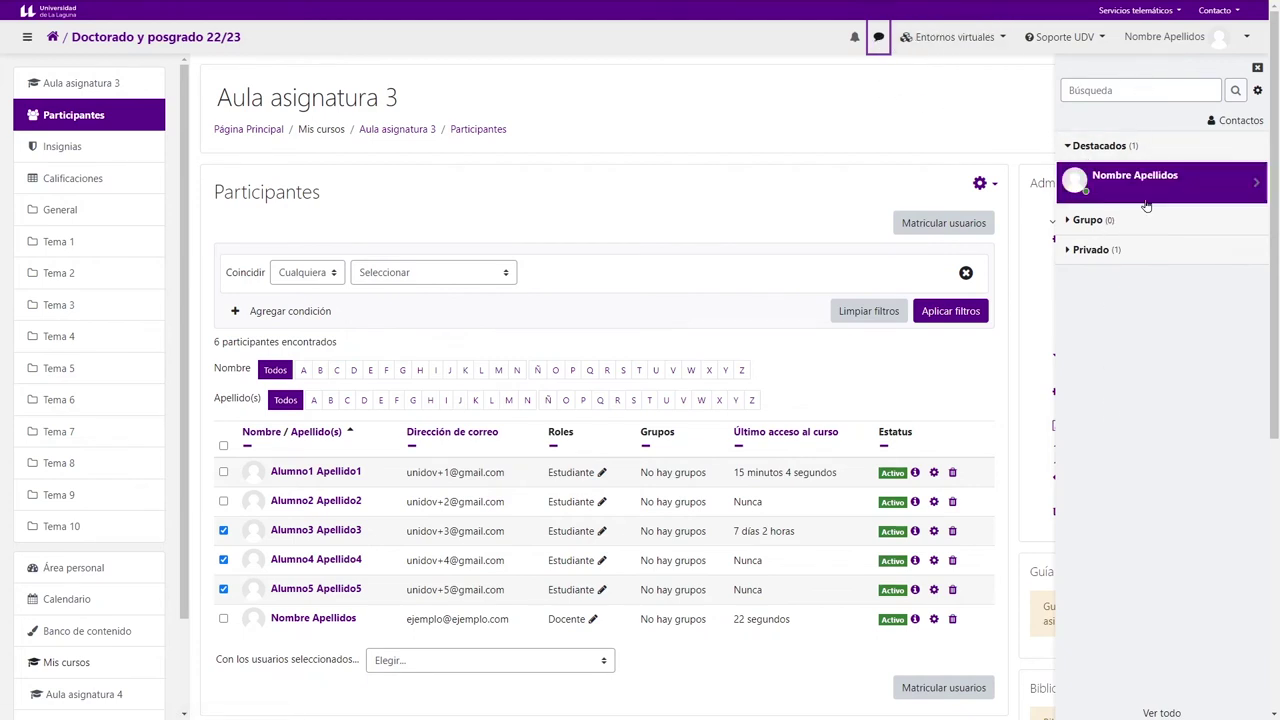
pyautogui.click(1160, 712)
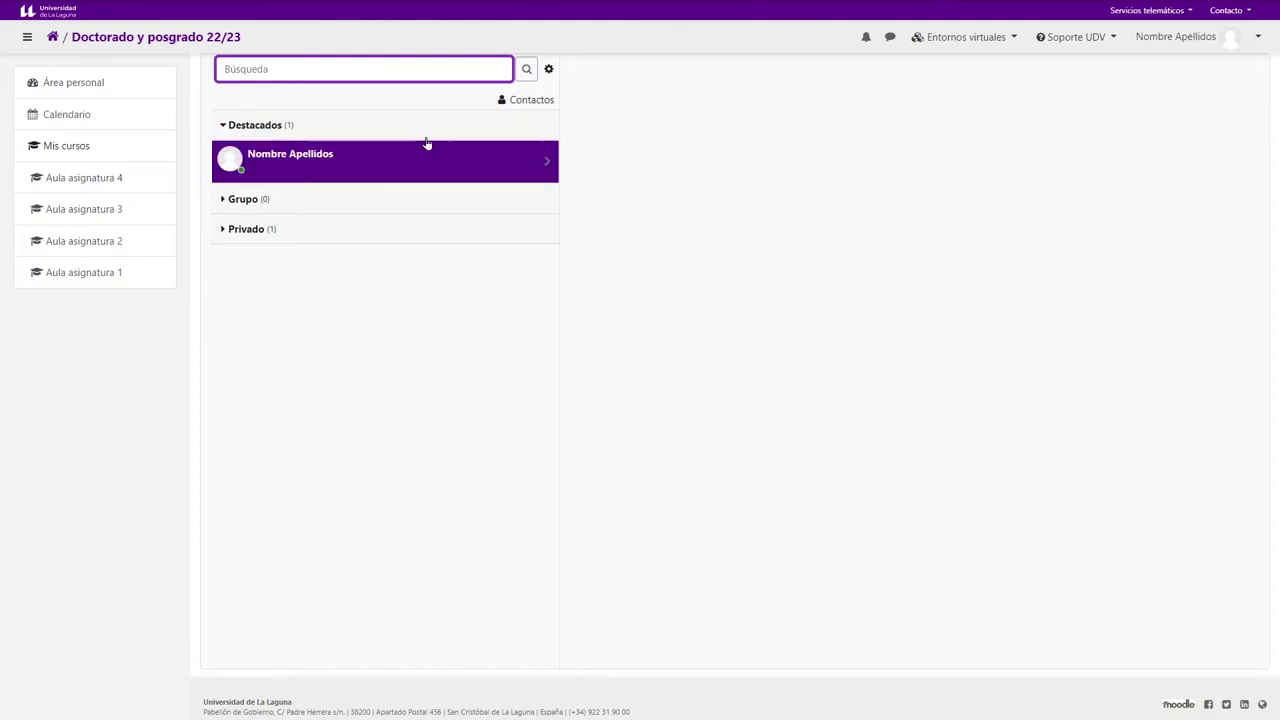
pyautogui.click(376, 68)
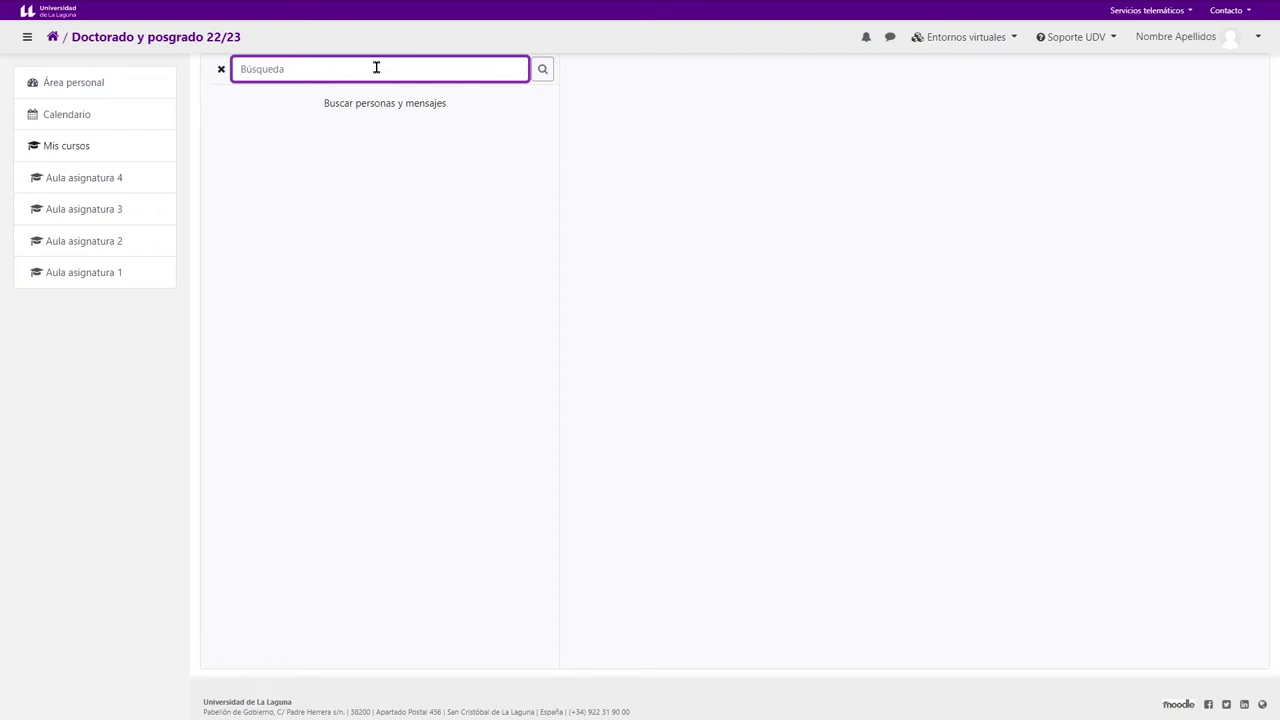
pyautogui.write('apellidos')
pyautogui.press('Return')
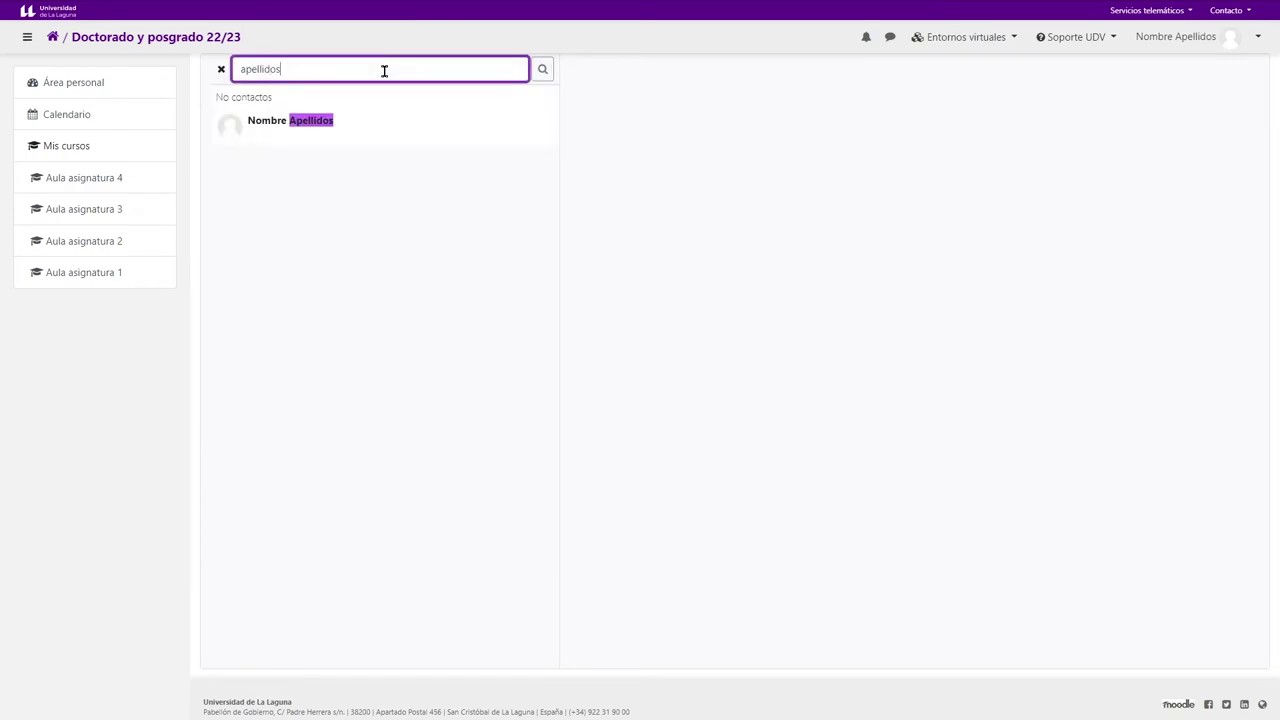
# - Change the people search to "apellido" and load the remaining results
pyautogui.doubleClick(384, 71)
pyautogui.press('End')
pyautogui.press('BackSpace')
pyautogui.press('Return')
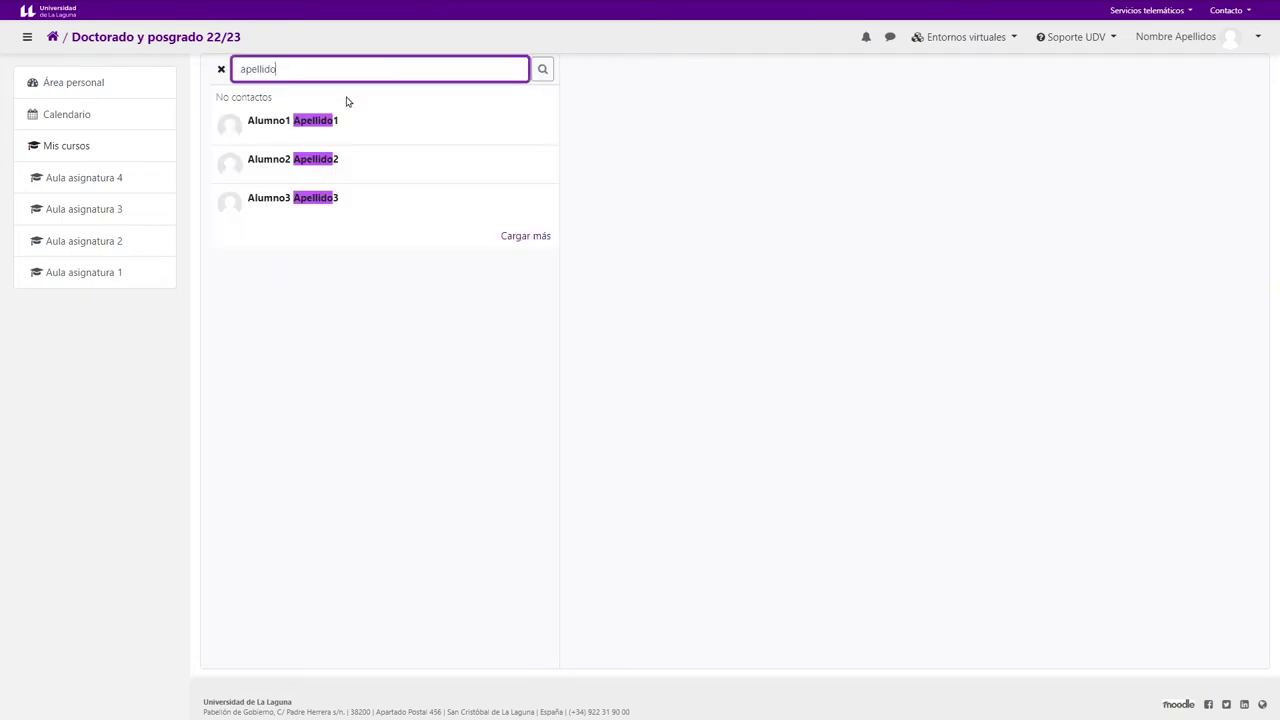
pyautogui.click(508, 240)
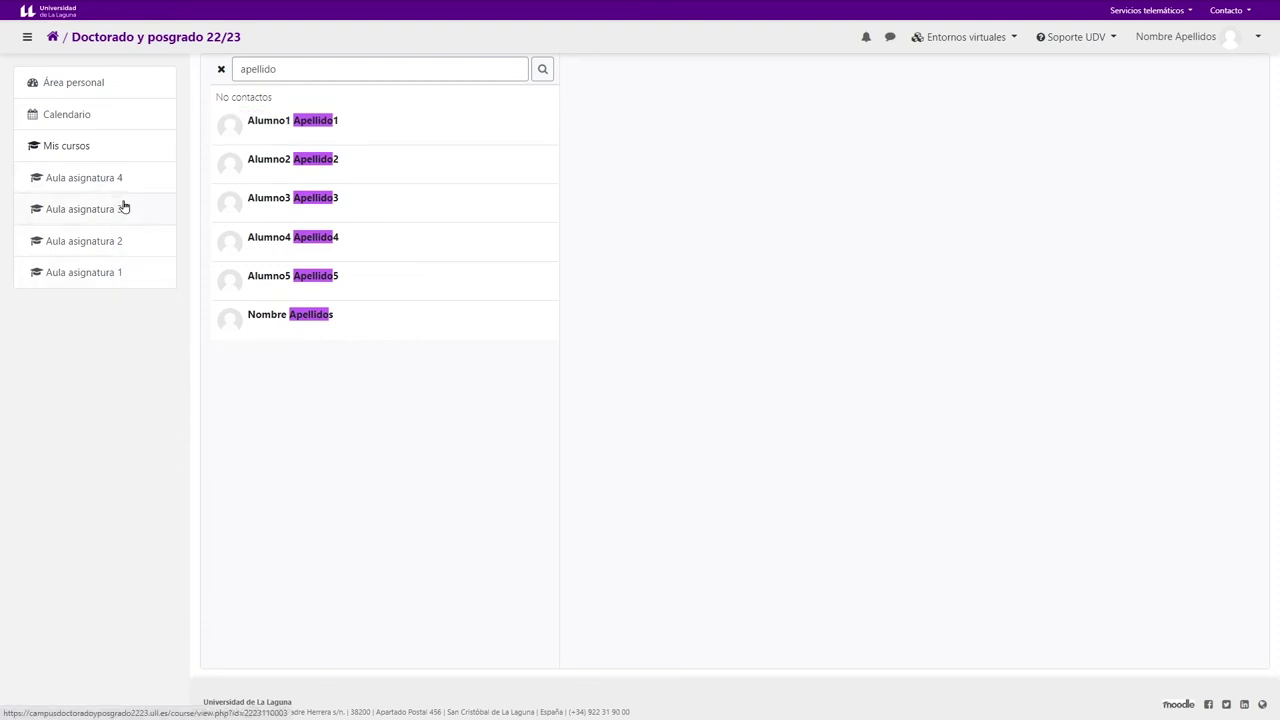
# - View the conversation with the first student in the search results and clear the search
pyautogui.moveTo(297, 69); pyautogui.dragTo(233, 70)
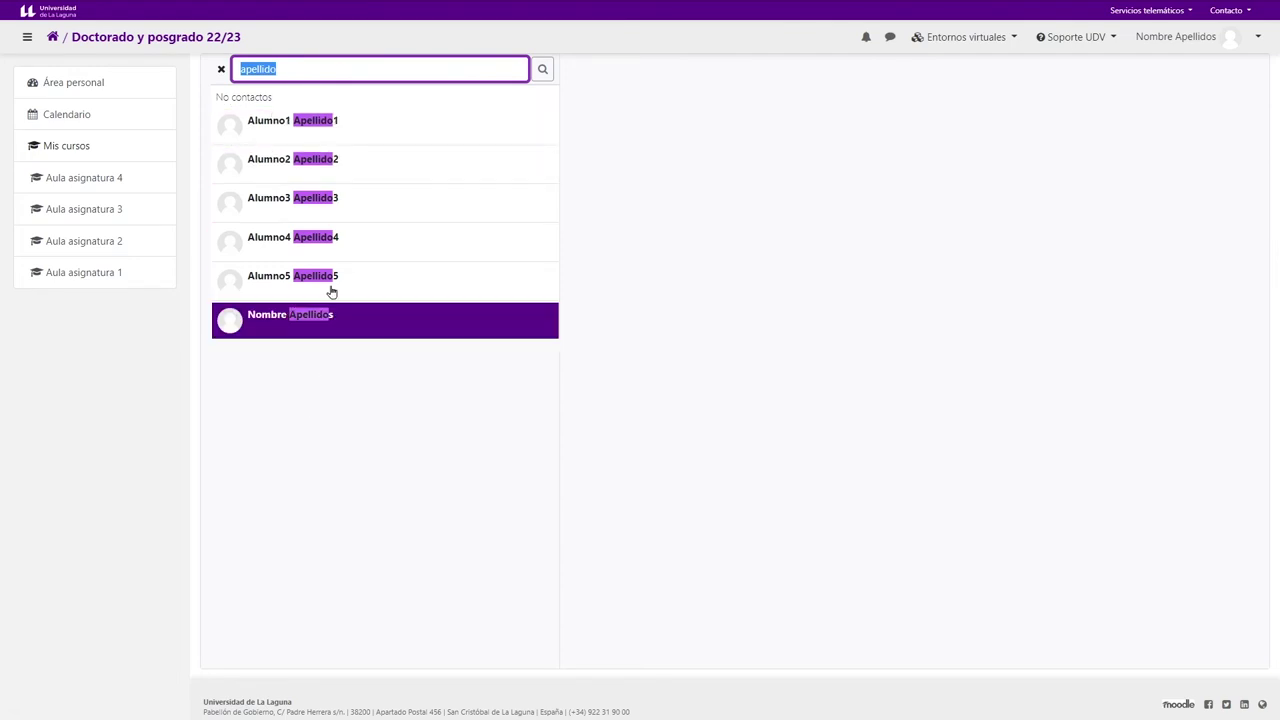
pyautogui.click(336, 127)
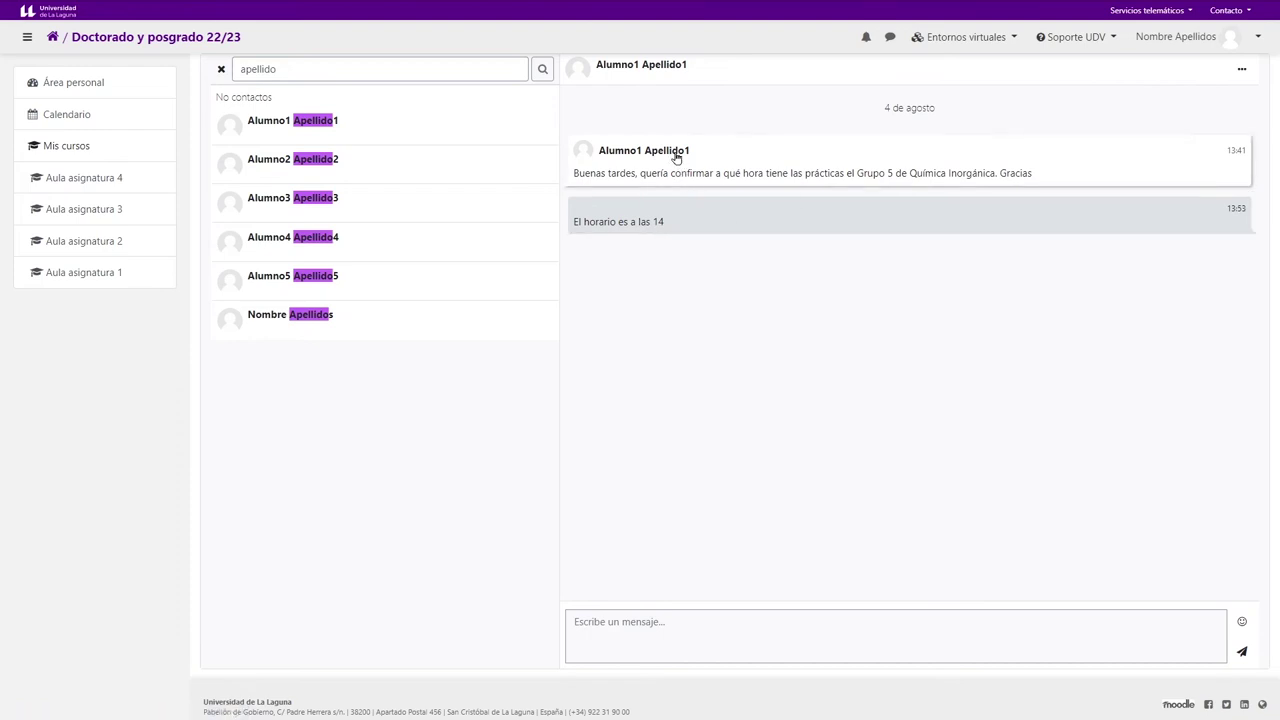
pyautogui.click(652, 621)
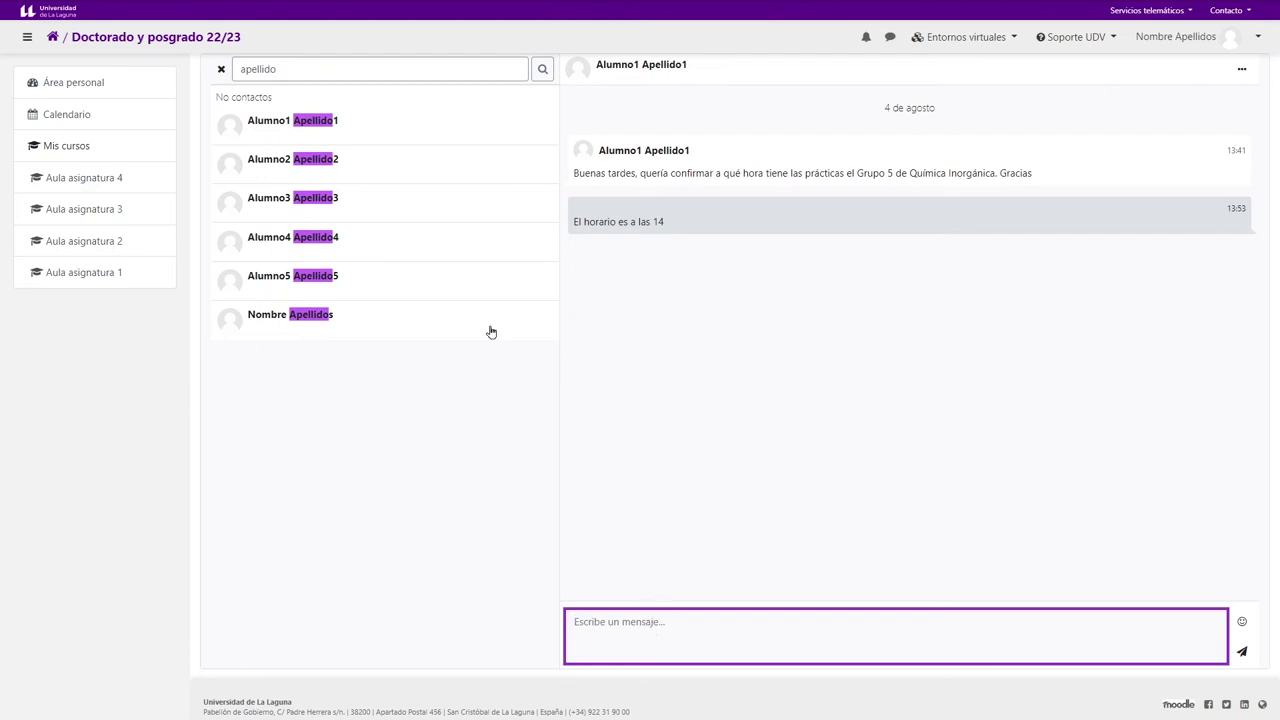
pyautogui.click(221, 70)
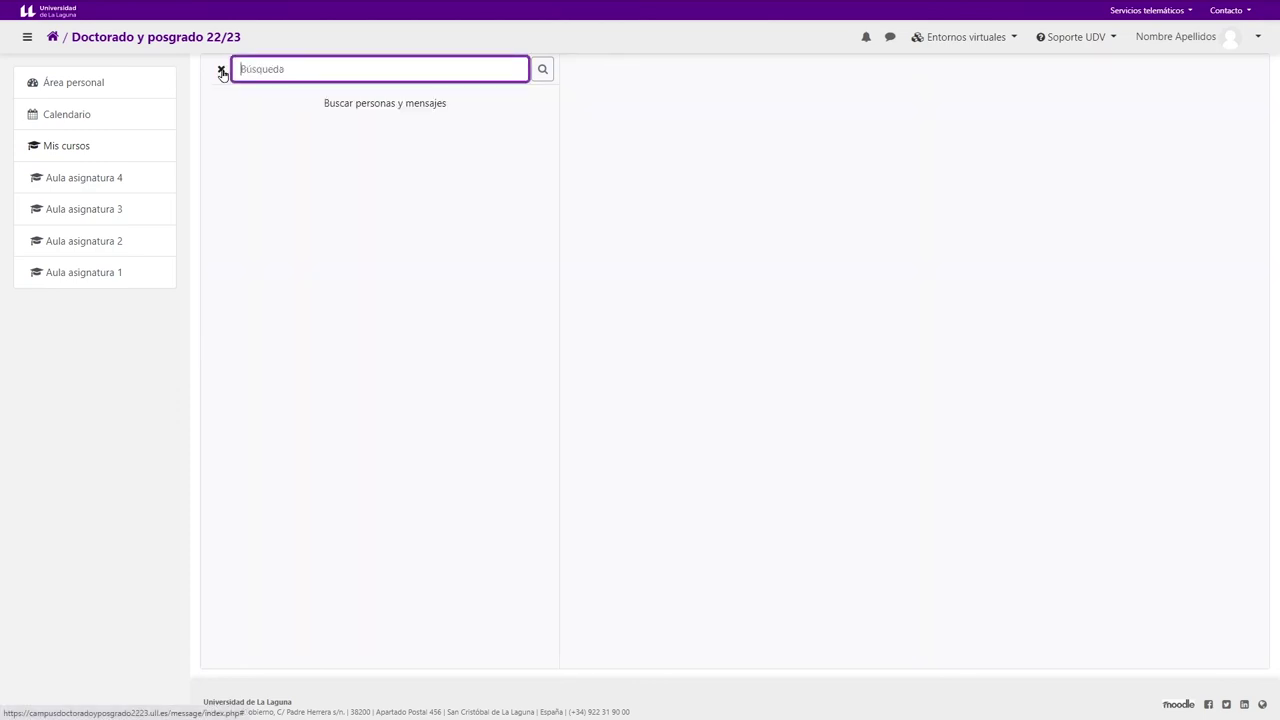
pyautogui.click(370, 105)
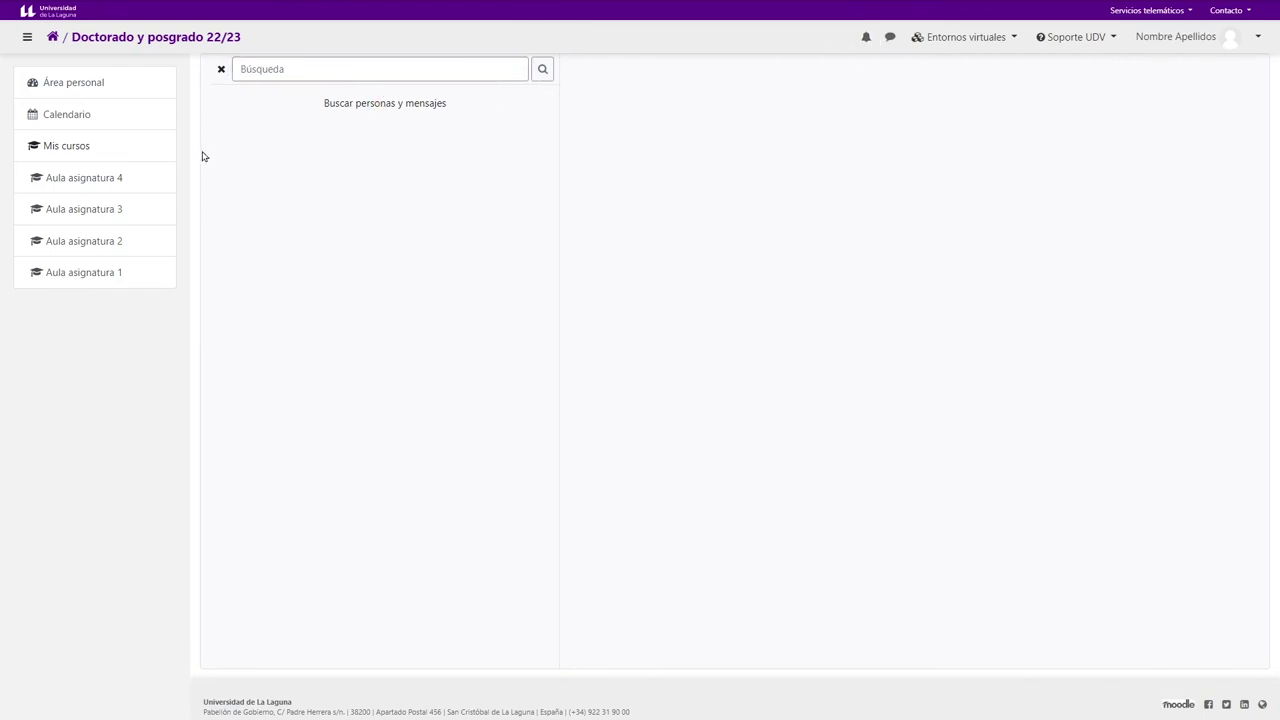
# - Return to Aula asignatura 3, check the messaging contacts list and go back to the conversations overview
pyautogui.click(116, 224)
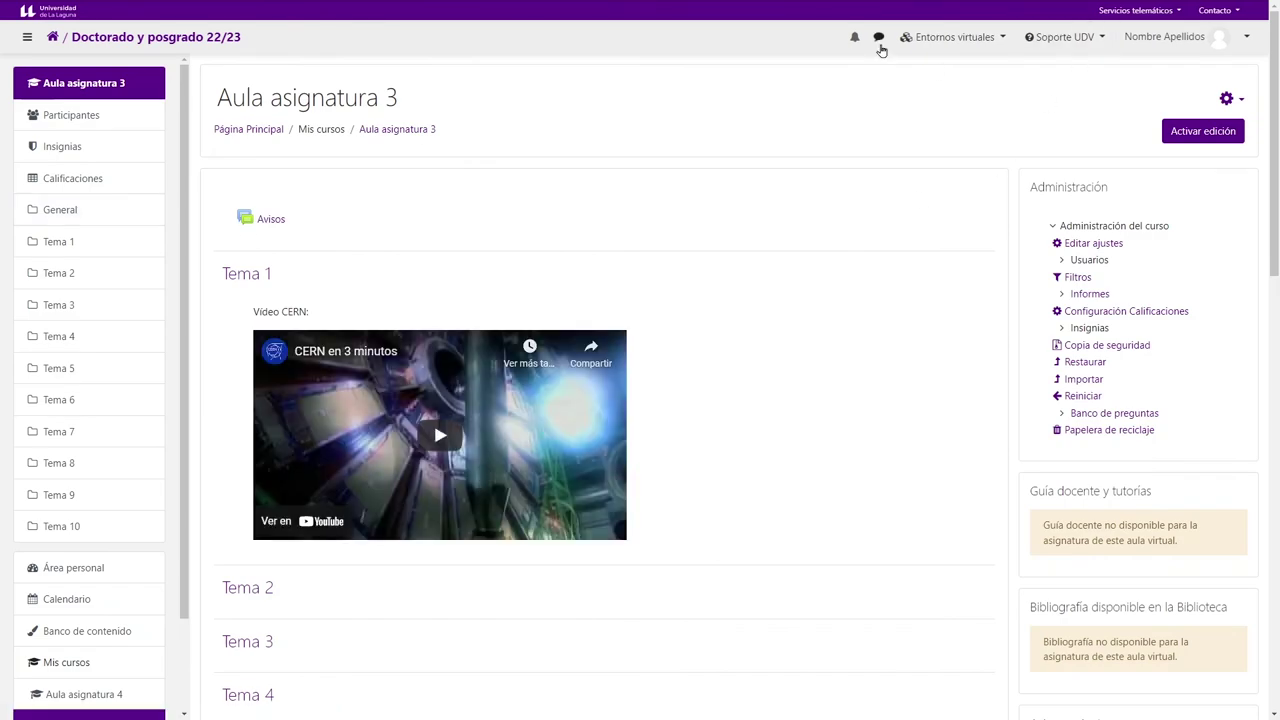
pyautogui.click(879, 40)
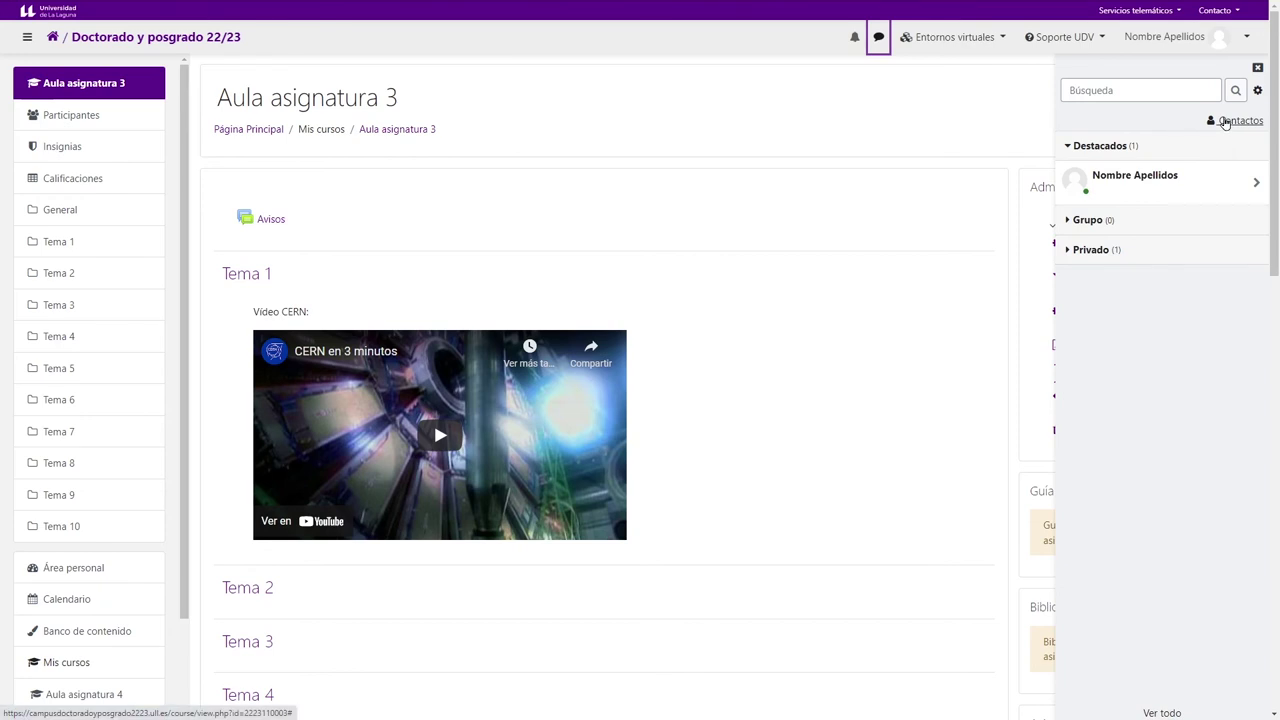
pyautogui.click(1225, 121)
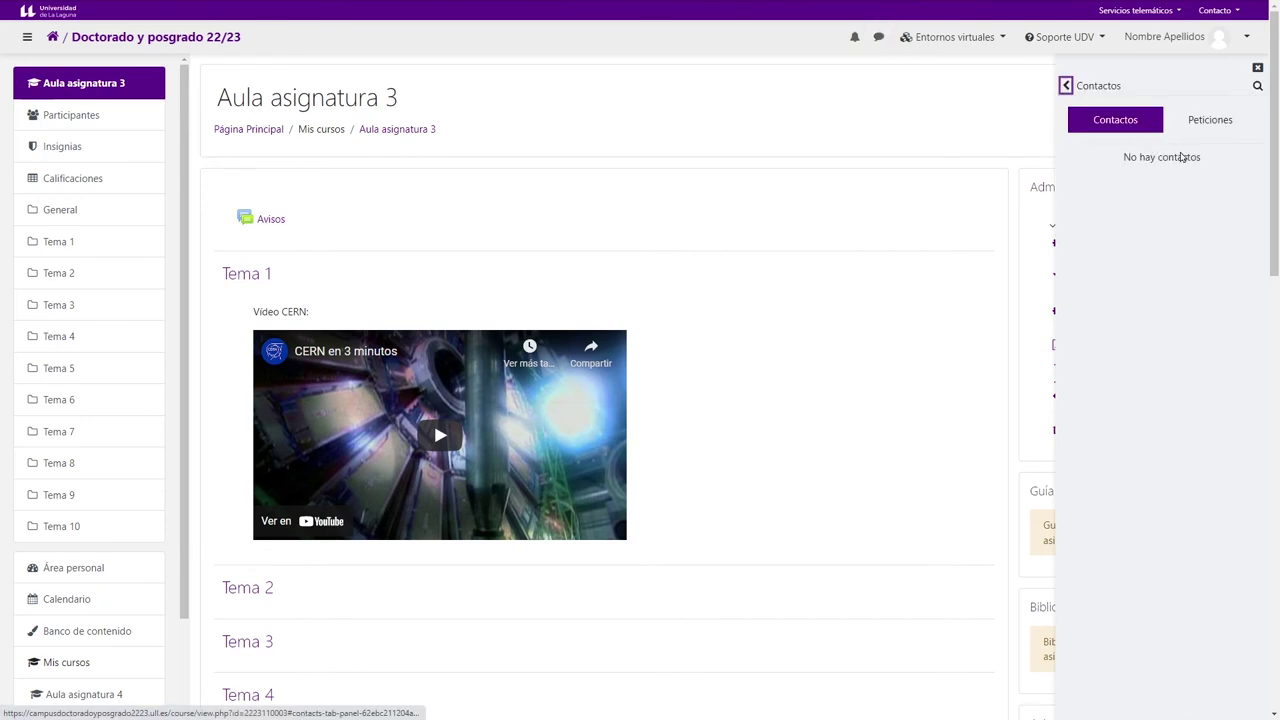
pyautogui.click(1065, 86)
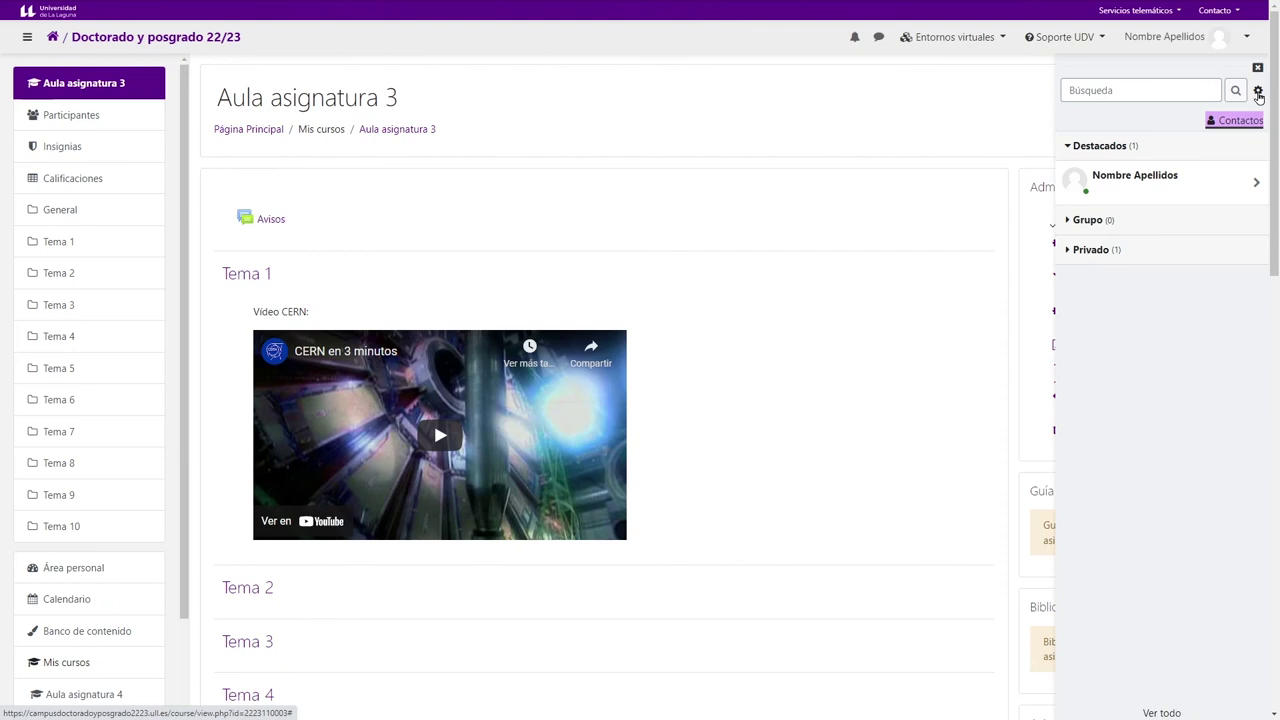
# - In the messaging settings, try the privacy option "Únicamente mis contactos" and restore "Mis contactos y cualquier persona de mis cursos"
pyautogui.click(1258, 92)
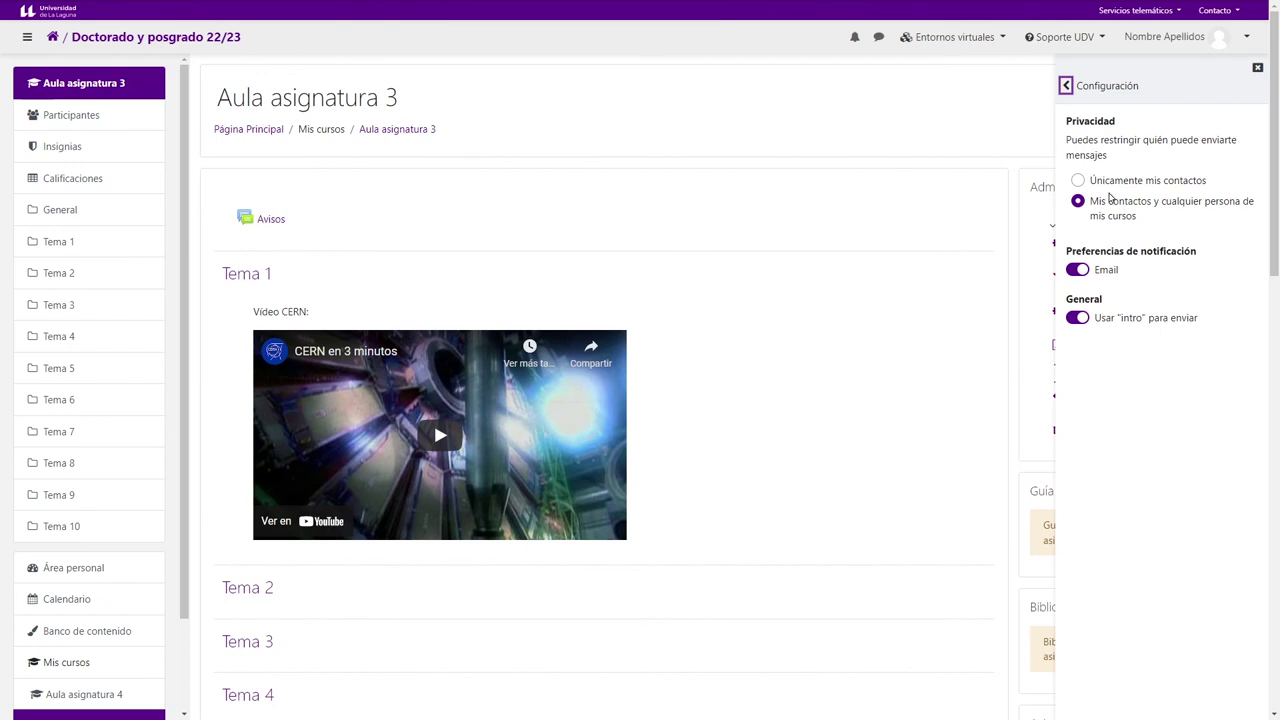
pyautogui.click(1080, 183)
pyautogui.click(1078, 204)
pyautogui.click(1104, 218)
pyautogui.tripleClick(897, 129)
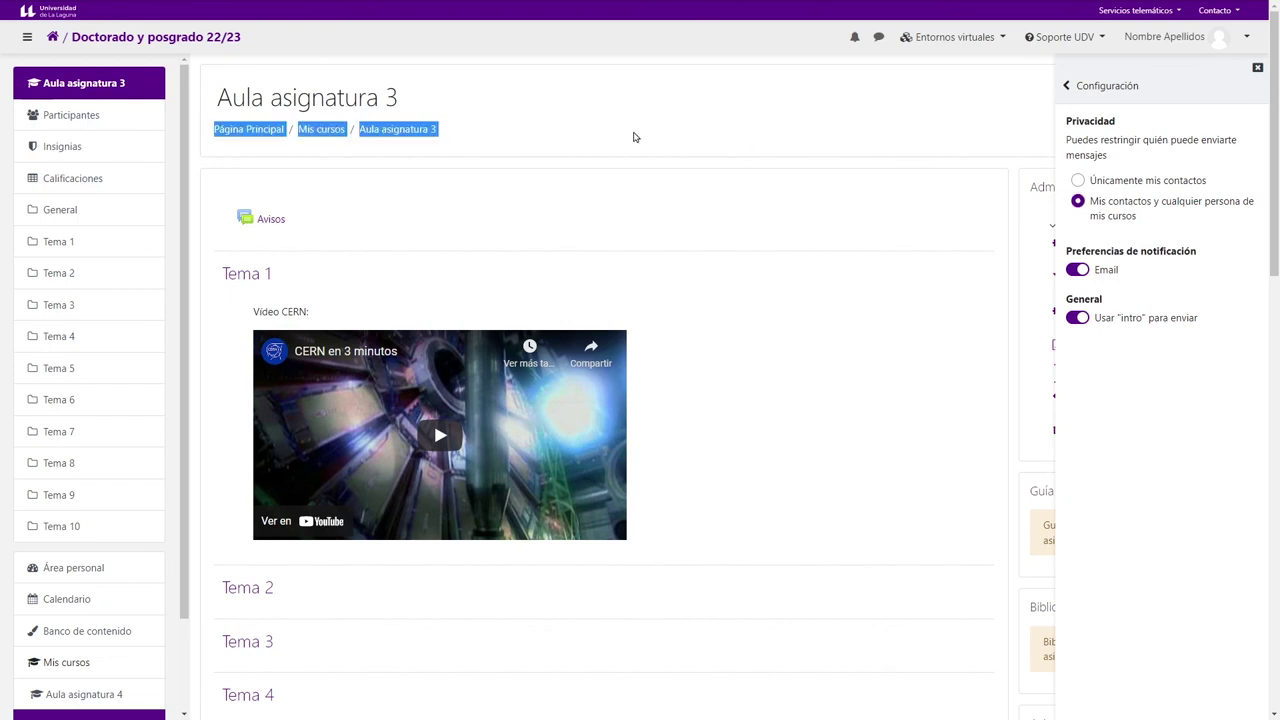
pyautogui.click(1063, 87)
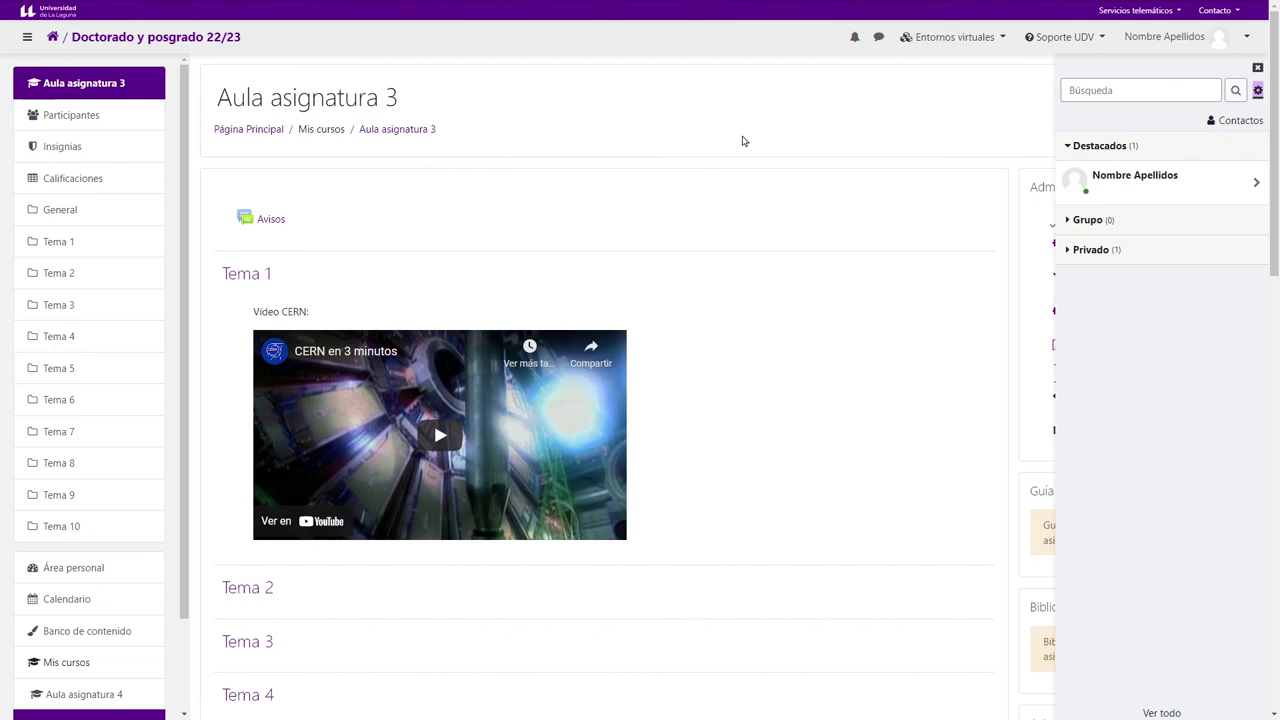
pyautogui.click(1205, 40)
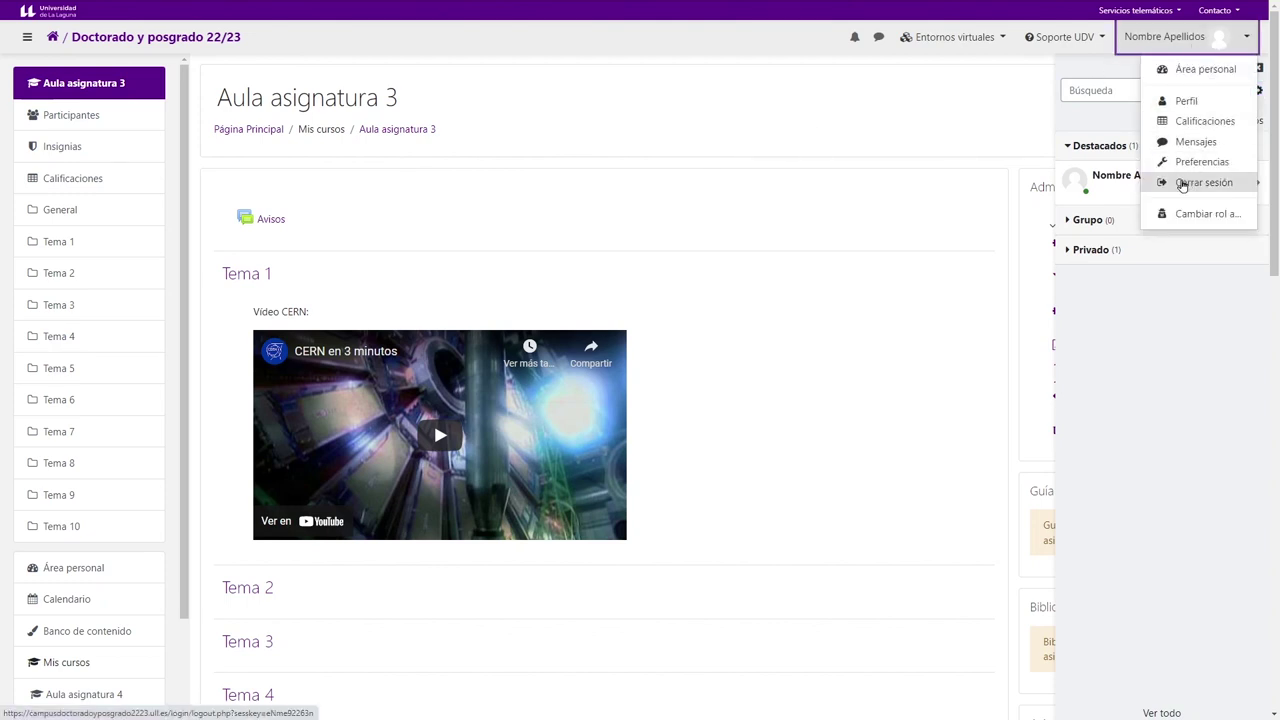
pyautogui.click(719, 131)
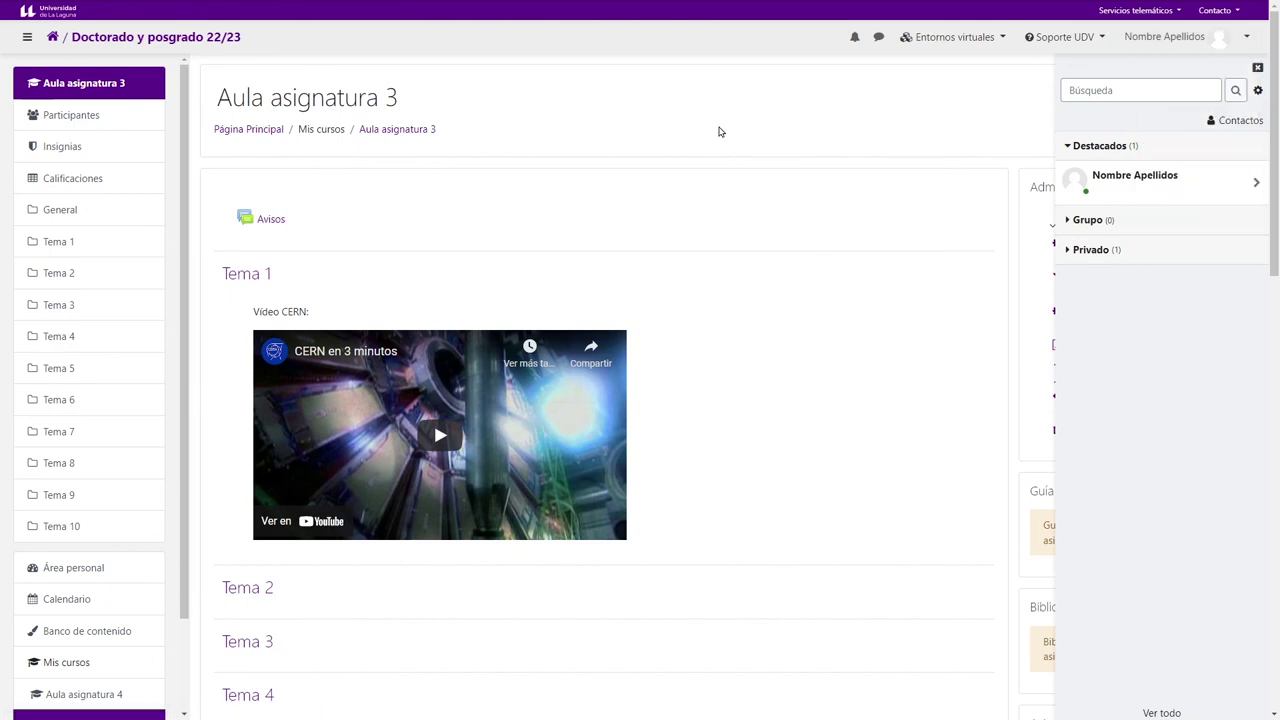